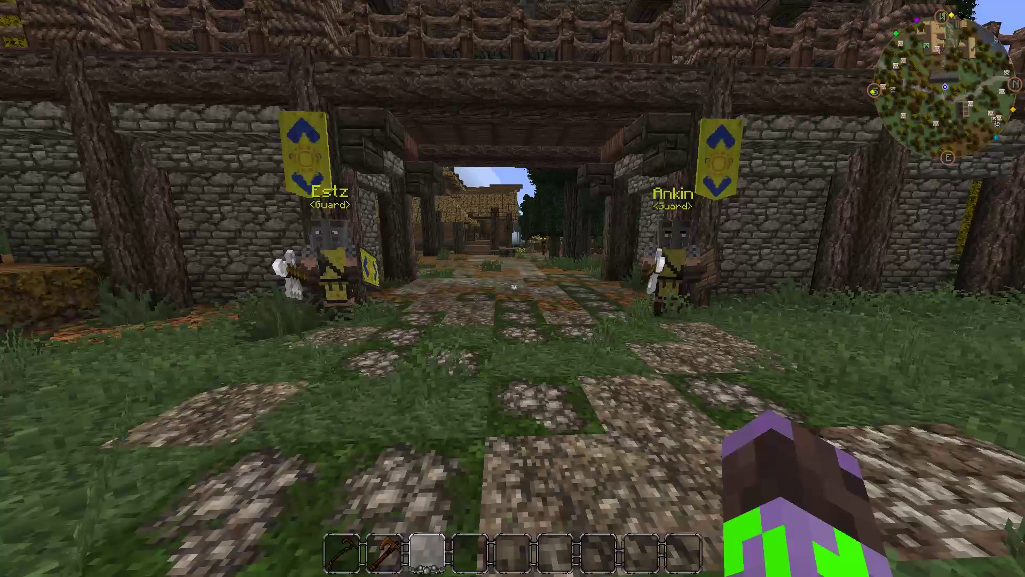
Approach the Stillwater gate and talk to guard Estz to hear his line.
{"action": "key", "text": "w"}
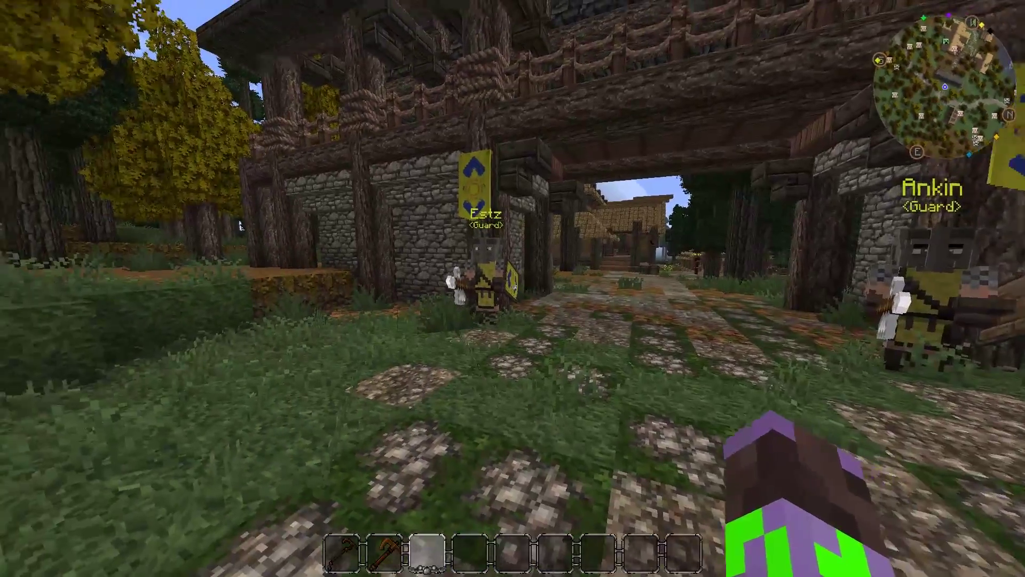
{"action": "key", "text": "s"}
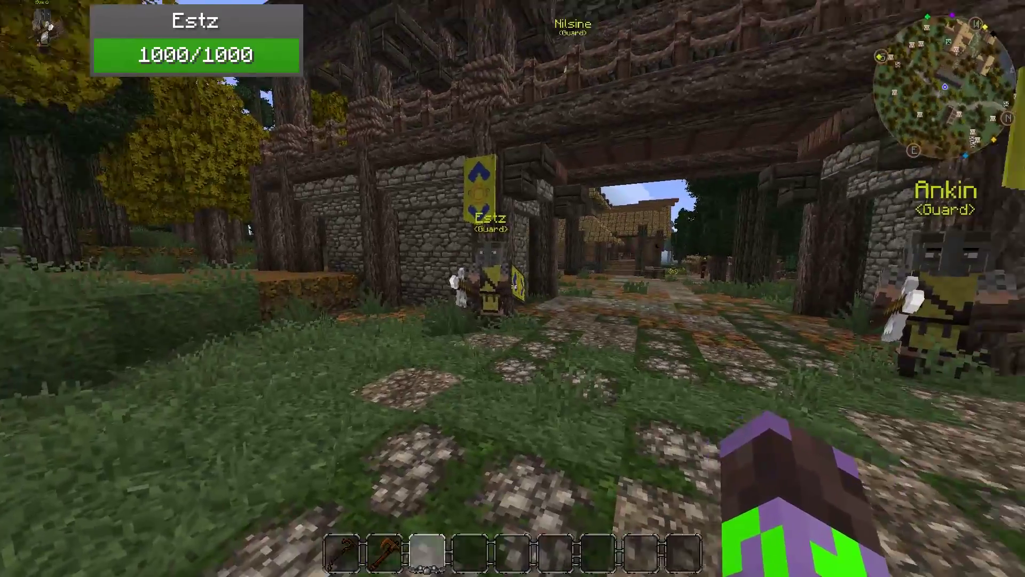
{"action": "key", "text": "w"}
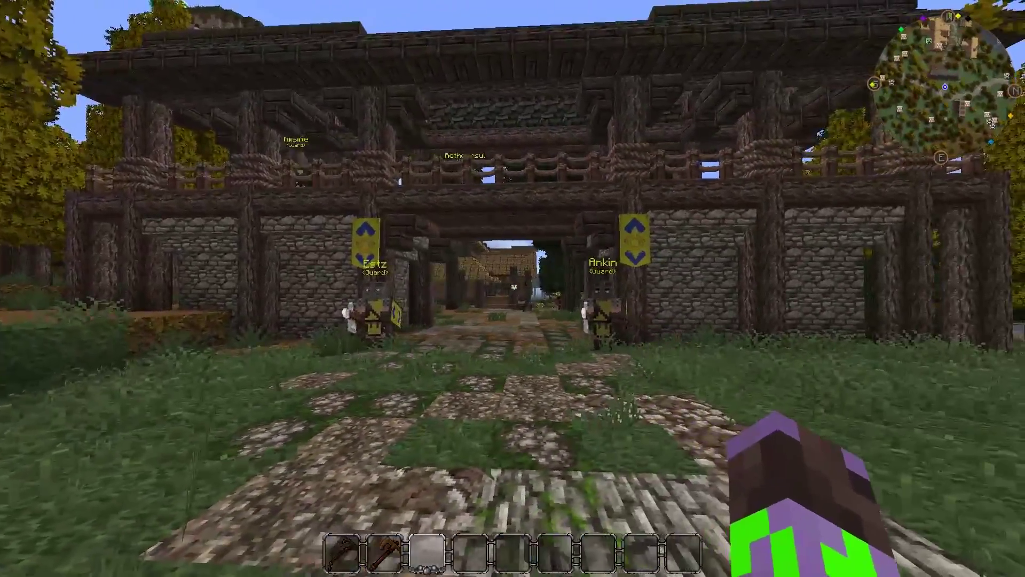
{"action": "key", "text": "w"}
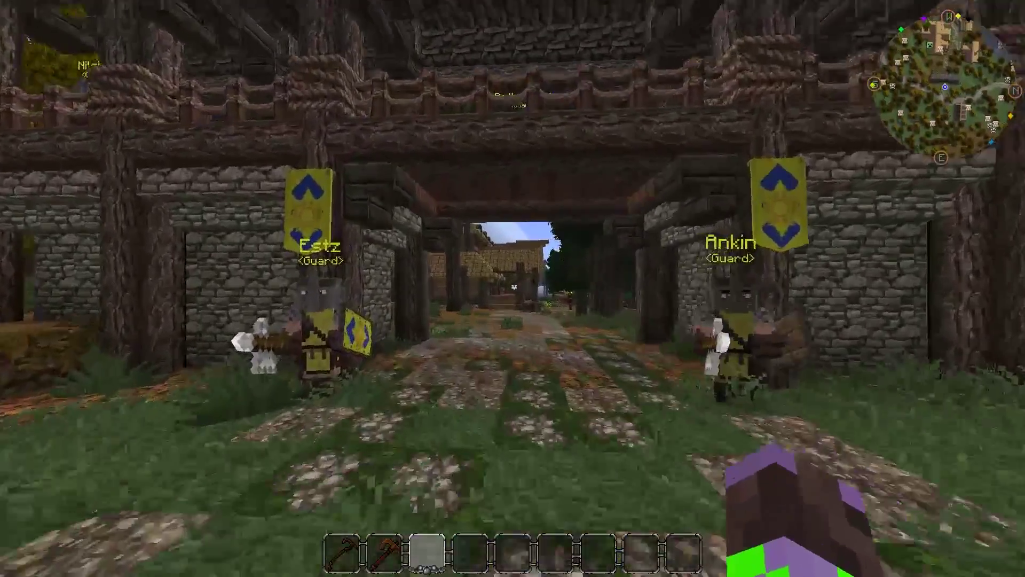
{"action": "key", "text": "s"}
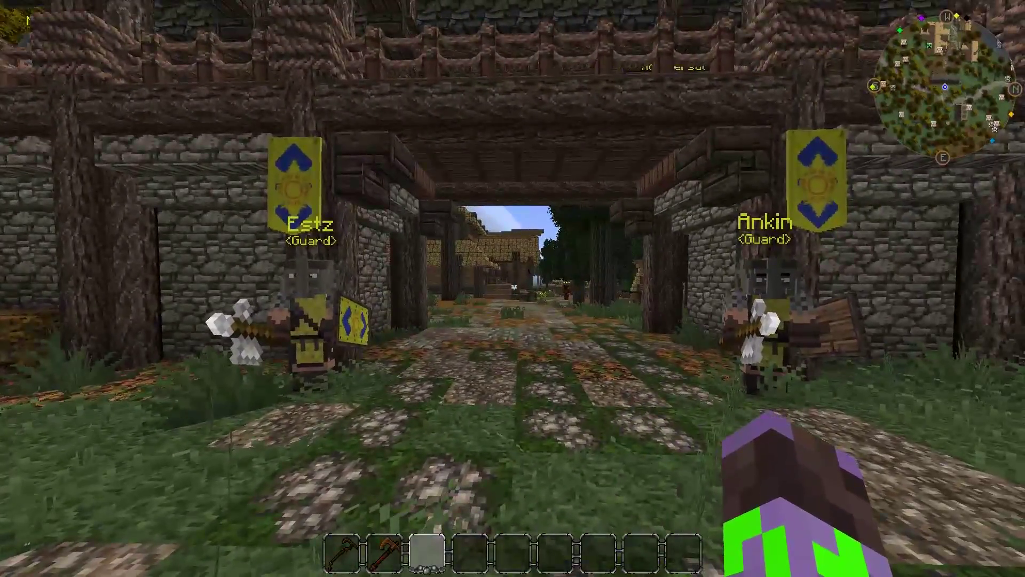
{"action": "key", "text": "w"}
{"action": "key", "text": "w"}
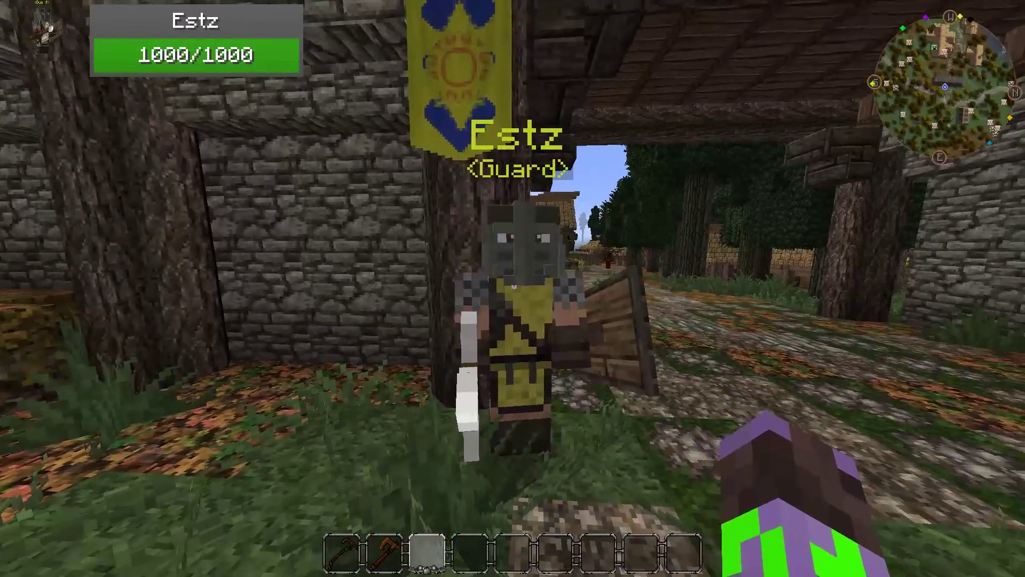
{"action": "right_click", "coordinate": [512, 289]}
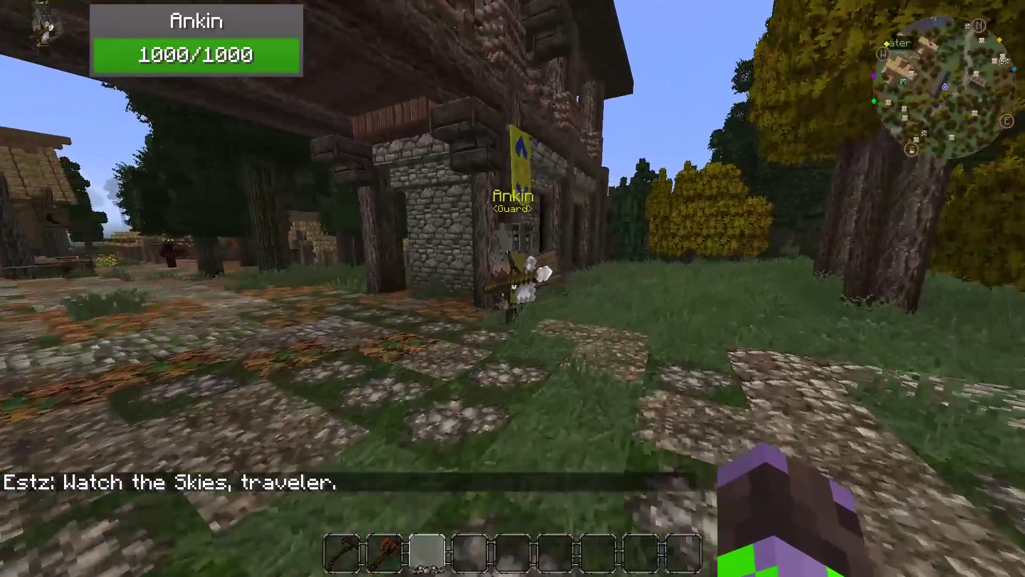
Walk past guard Ankin through the gateway and along the village path to the square.
{"action": "key", "text": "w"}
{"action": "key", "text": "w"}
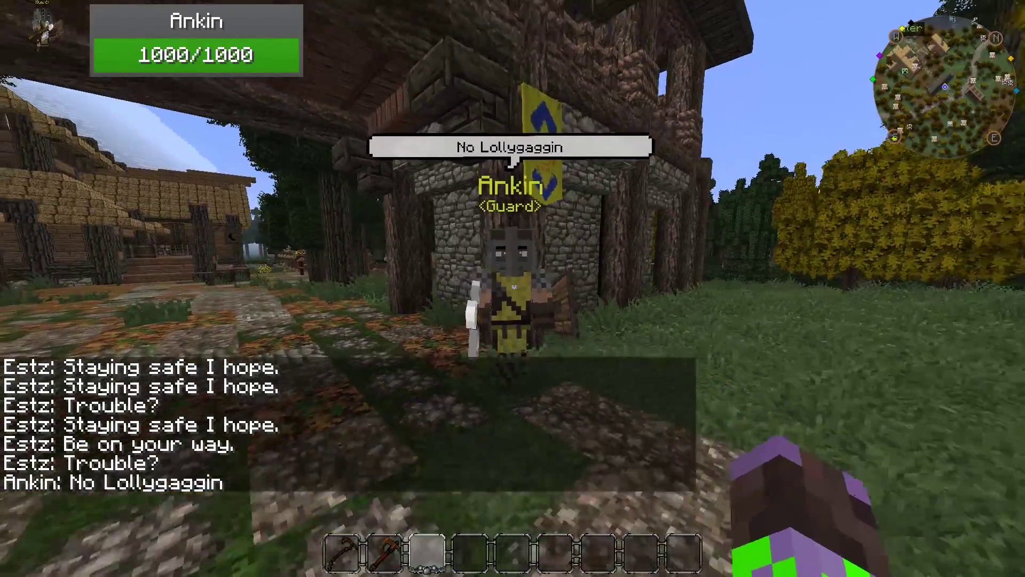
{"action": "key", "text": "s"}
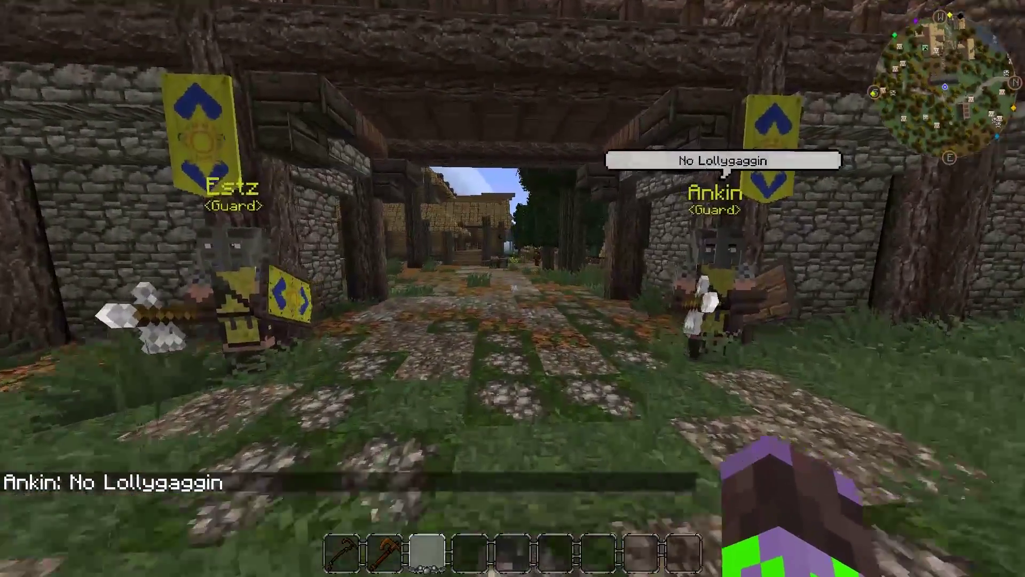
{"action": "key", "text": "w"}
{"action": "key", "text": "s"}
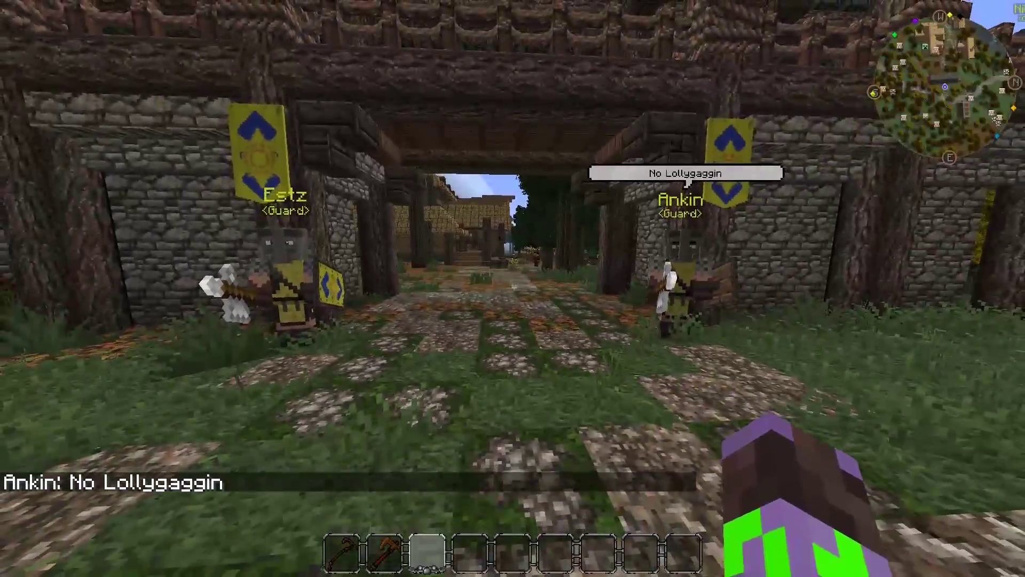
{"action": "key", "text": "w"}
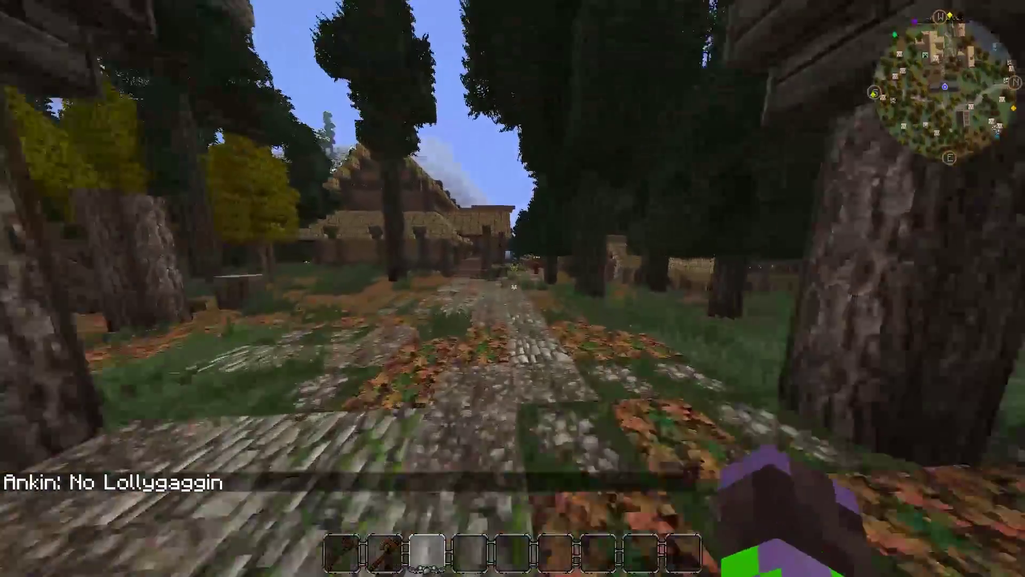
{"action": "key", "text": "w"}
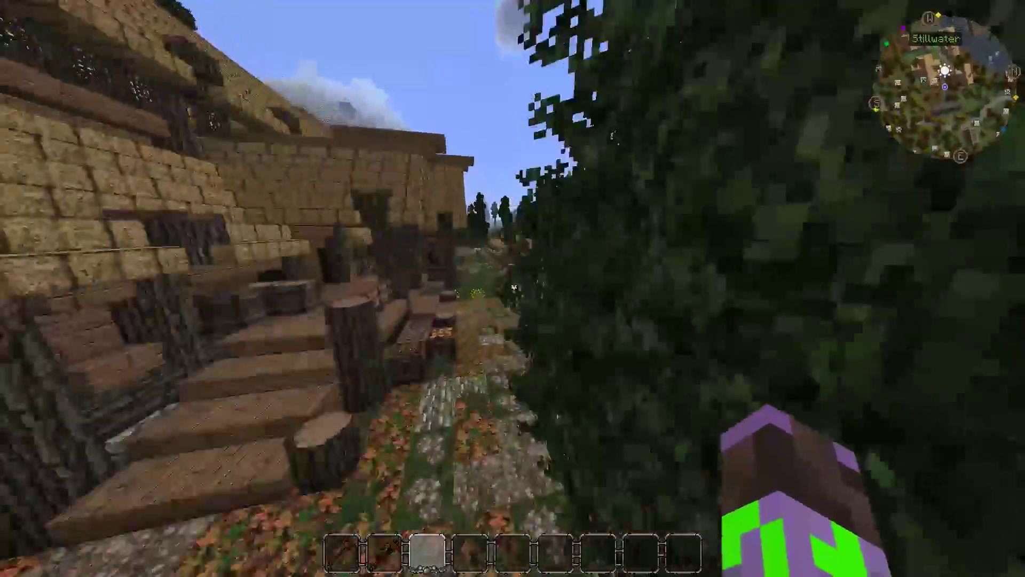
{"action": "key", "text": "w"}
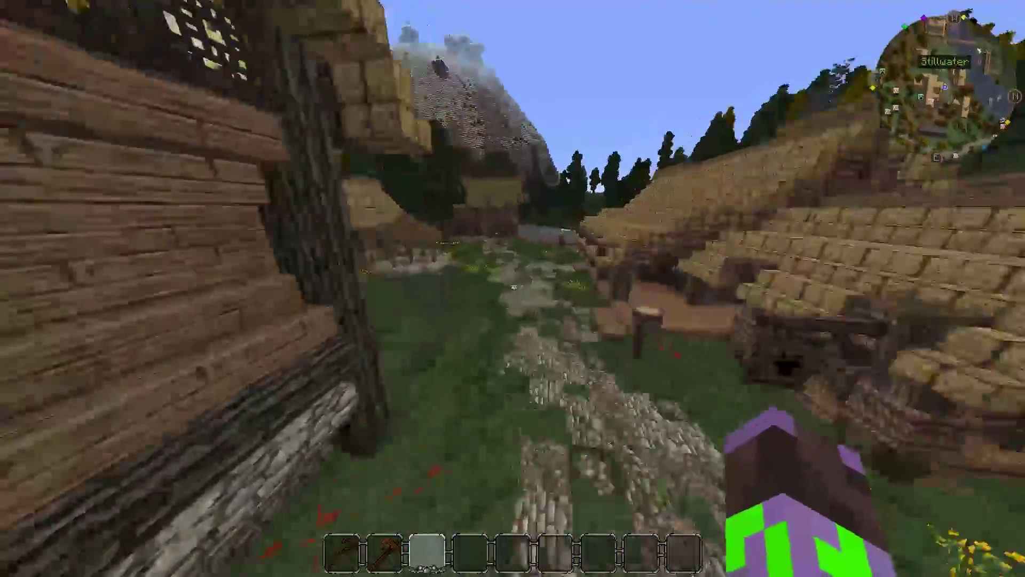
{"action": "key", "text": "w"}
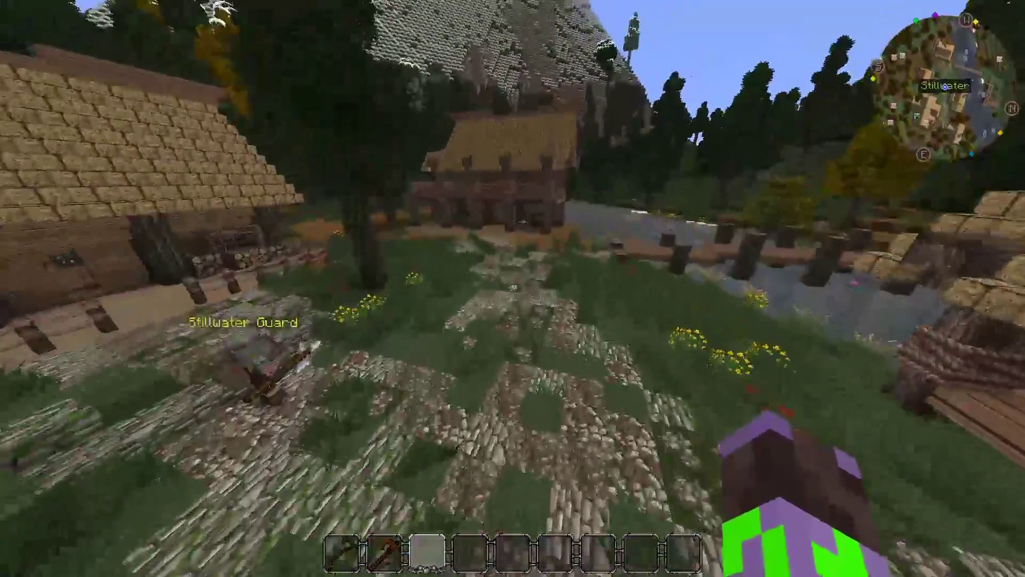
From the CustomNpcs Tools tab, put the Npc Wand, Mob Cloner and Npc Father in hotbar slots 1–3.
{"action": "key", "text": "e"}
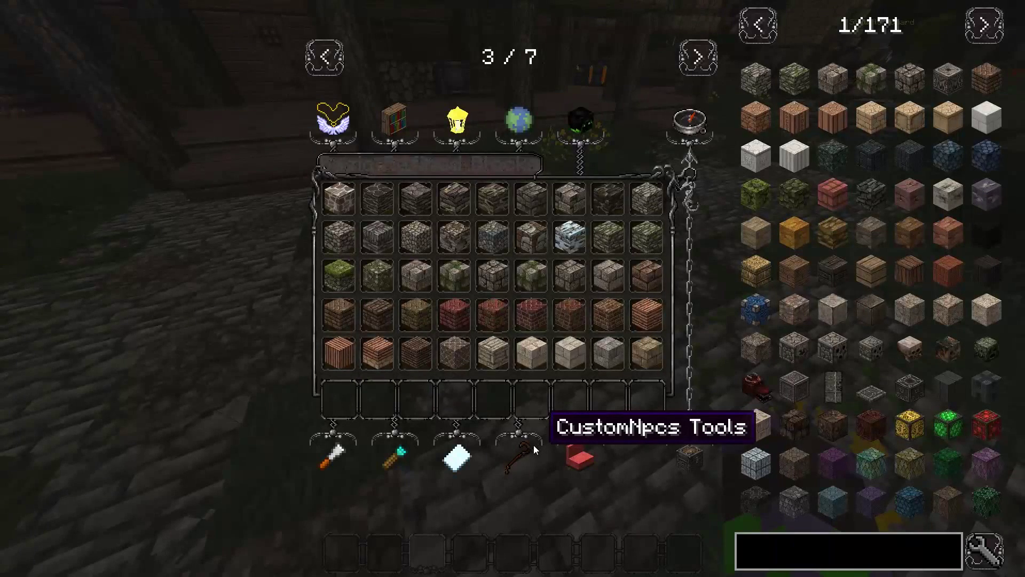
{"action": "left_click", "coordinate": [534, 444]}
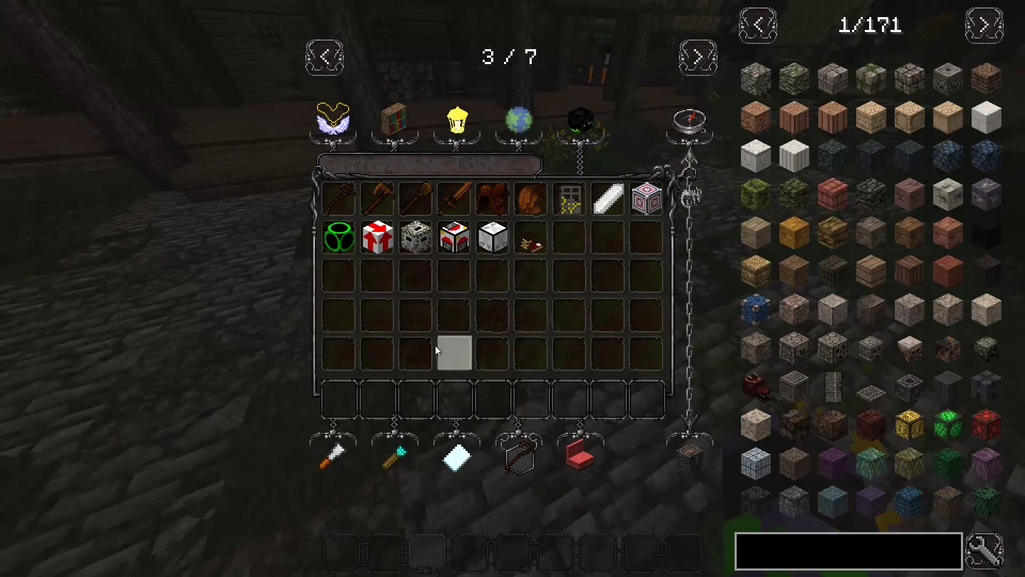
{"action": "left_click", "coordinate": [338, 201]}
{"action": "left_click", "coordinate": [331, 406]}
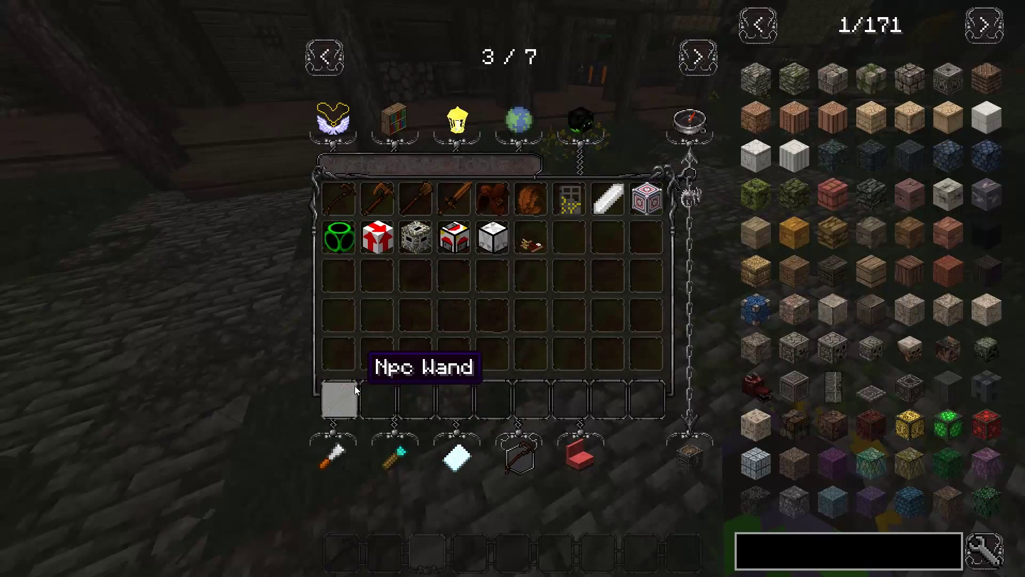
{"action": "left_click", "coordinate": [379, 193]}
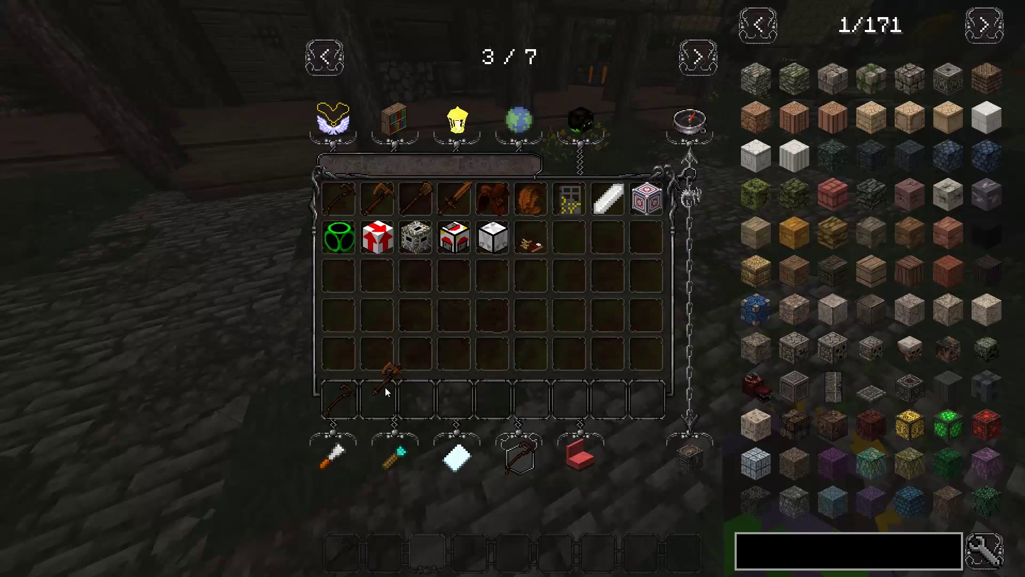
{"action": "left_click", "coordinate": [382, 398]}
{"action": "left_click", "coordinate": [454, 196]}
{"action": "left_click", "coordinate": [415, 405]}
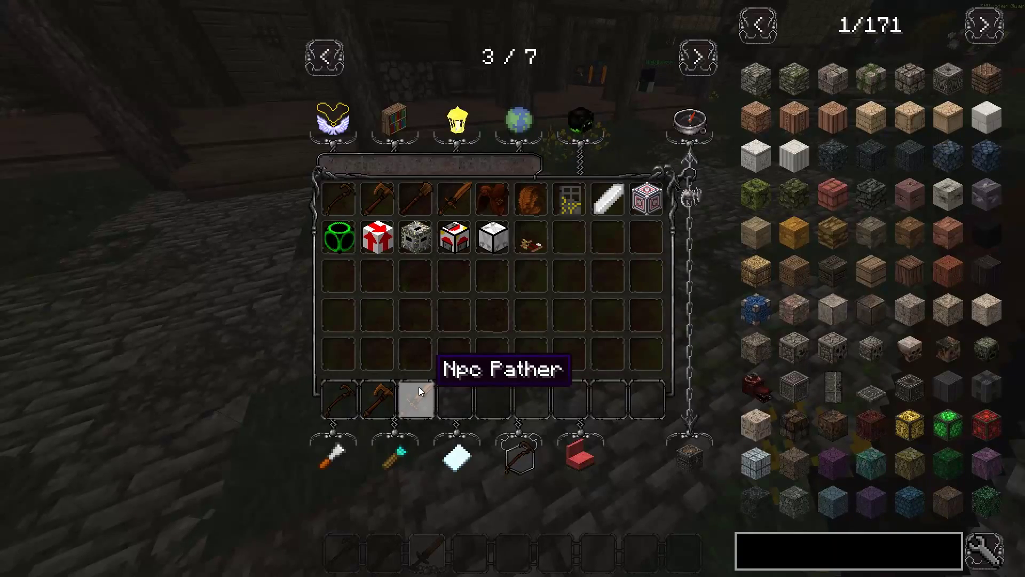
Return to the village, walk toward the Stillwater Guard and hide the game HUD.
{"action": "key", "text": "e"}
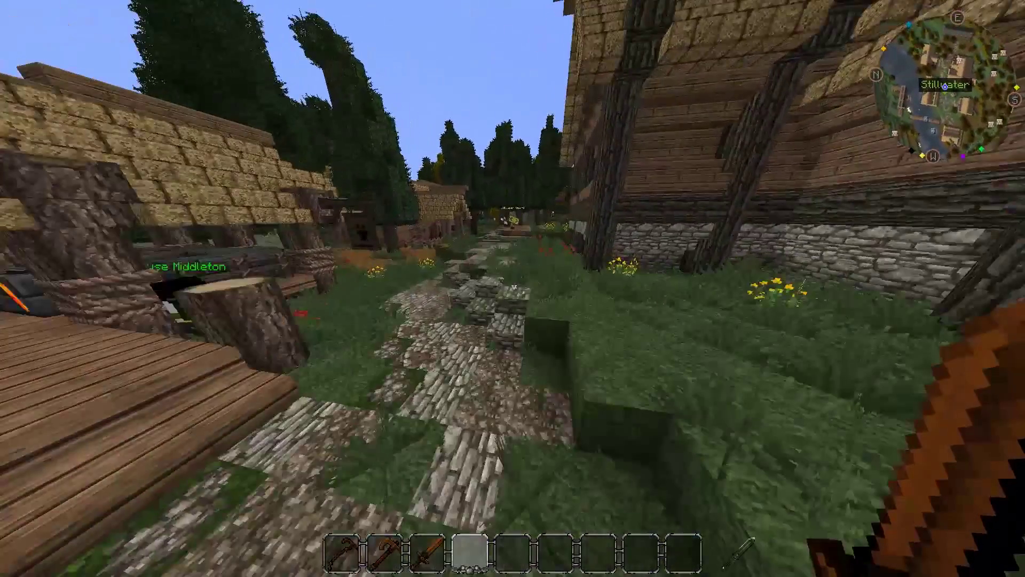
{"action": "key", "text": "5"}
{"action": "key", "text": "w"}
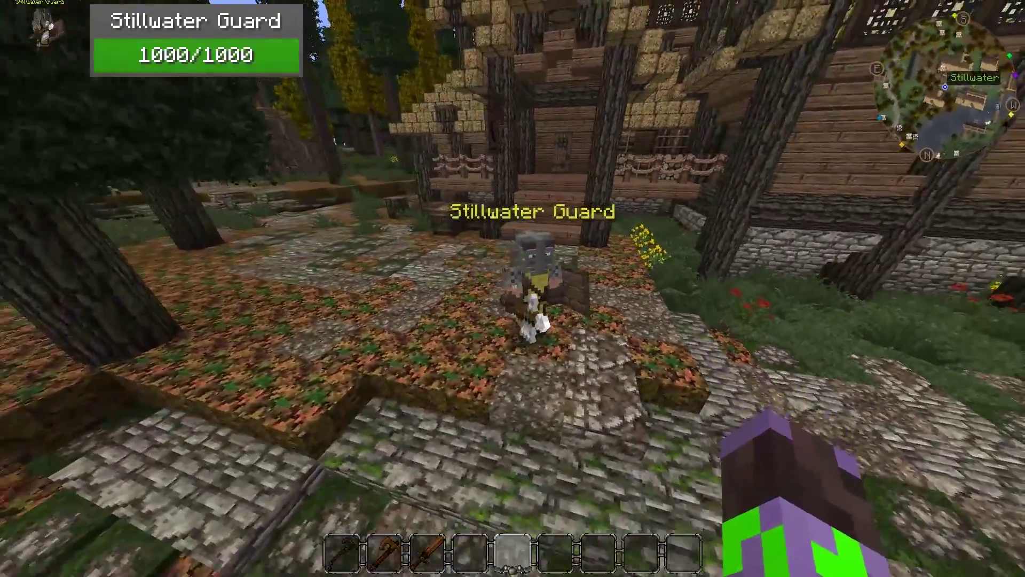
{"action": "key", "text": "w"}
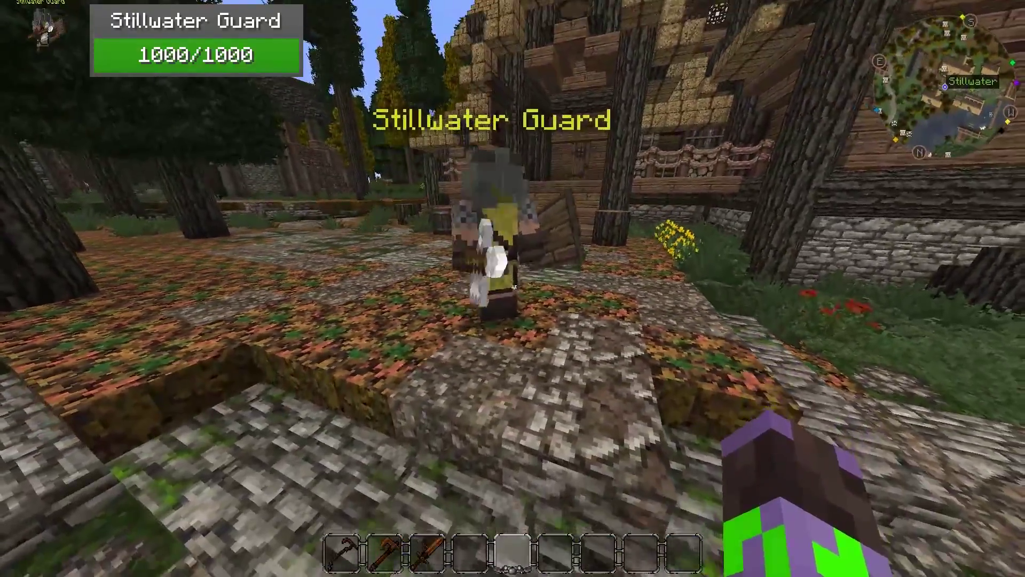
{"action": "key", "text": "F1"}
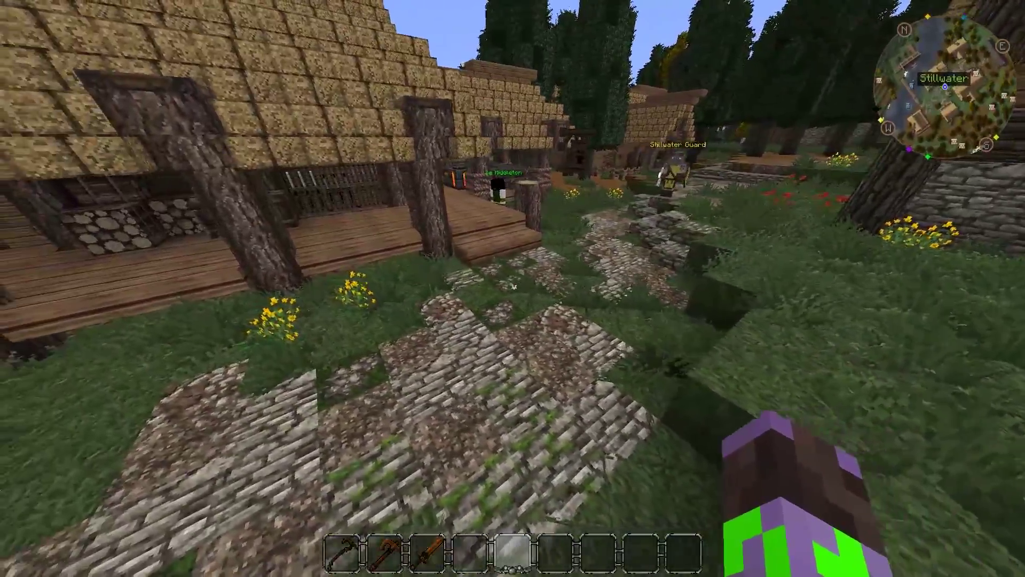
Holding the Npc Wand, briefly open and close the new Itageray NPC's editor.
{"action": "key", "text": "1"}
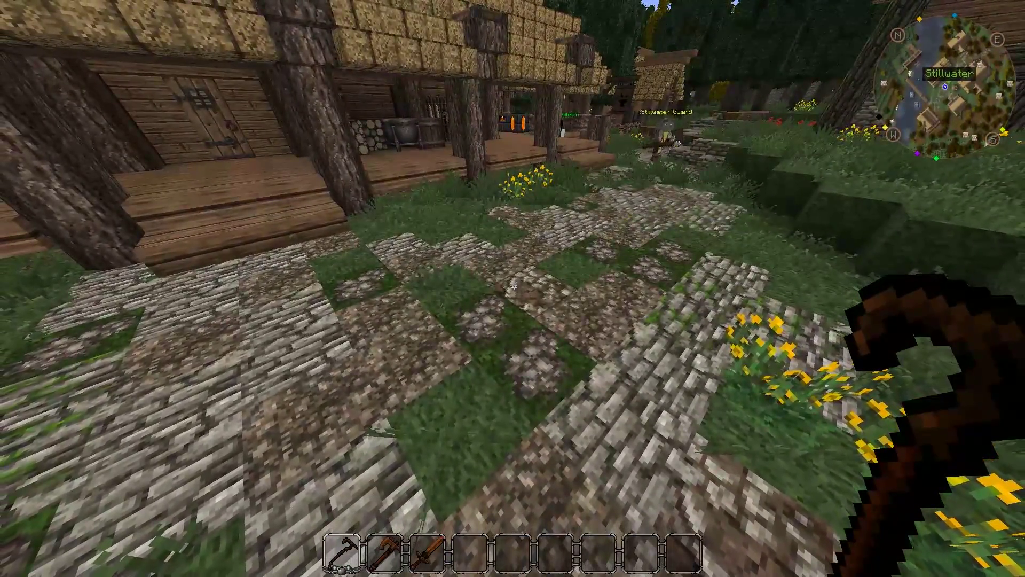
{"action": "key", "text": "w"}
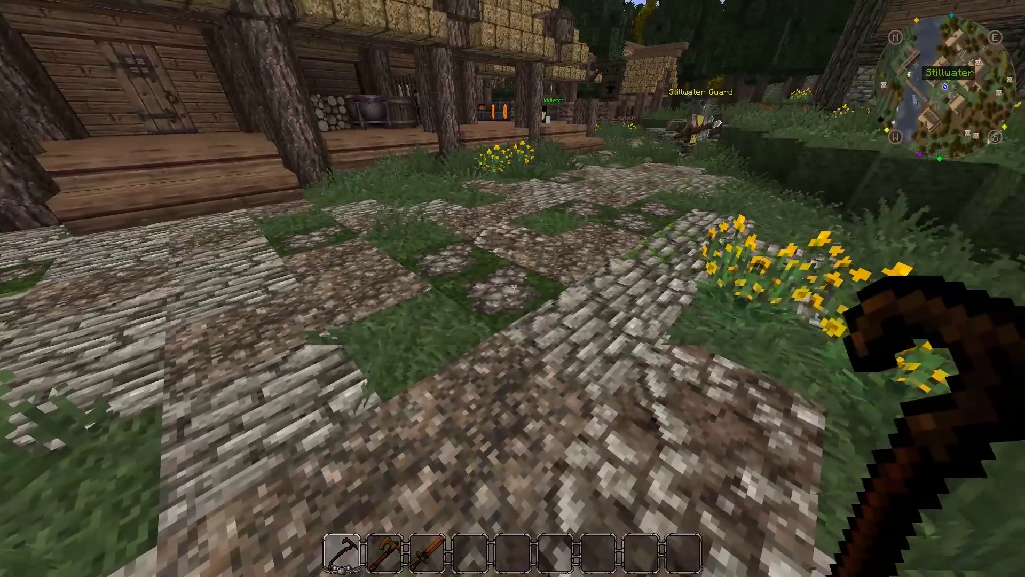
{"action": "right_click", "coordinate": [512, 289]}
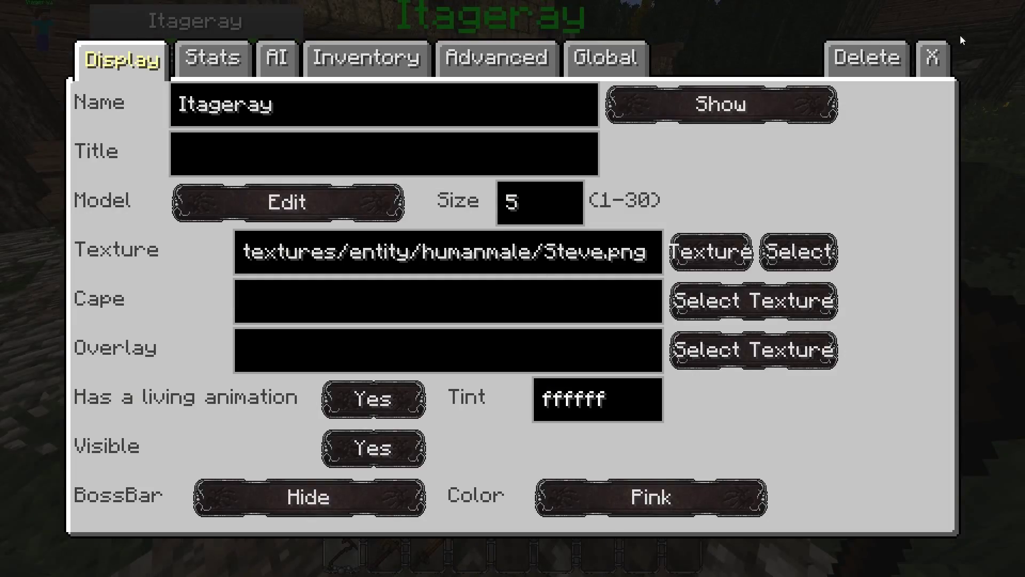
{"action": "left_click", "coordinate": [932, 57]}
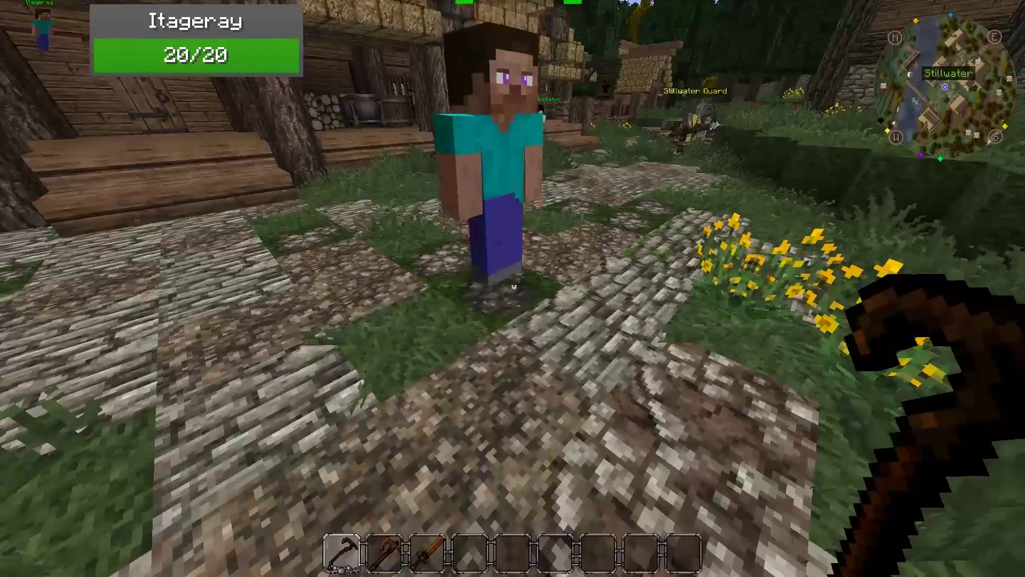
{"action": "key", "text": "d"}
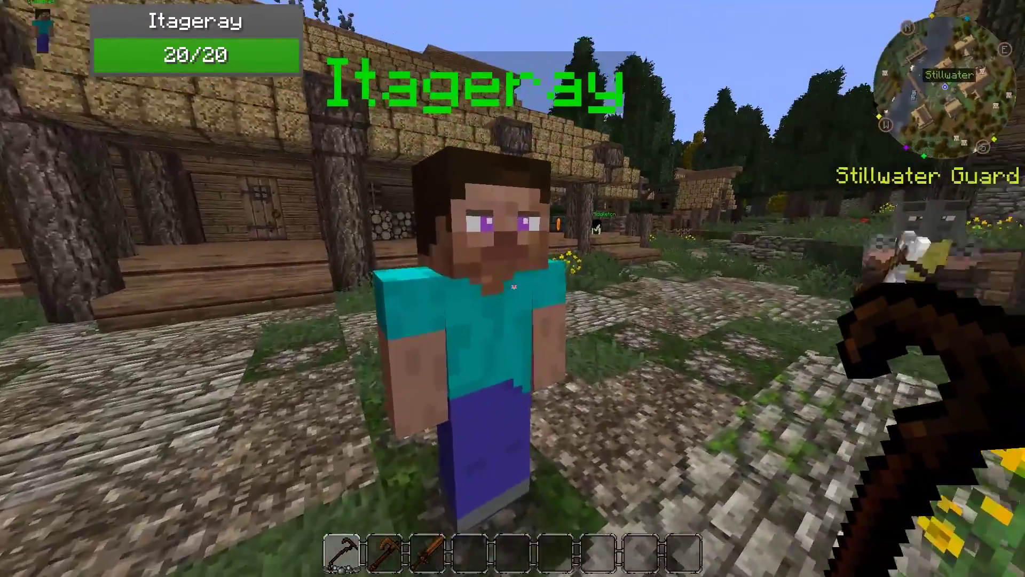
Rename the NPC from Itageray to 'Gaven Reid' and close the editor.
{"action": "key", "text": "w"}
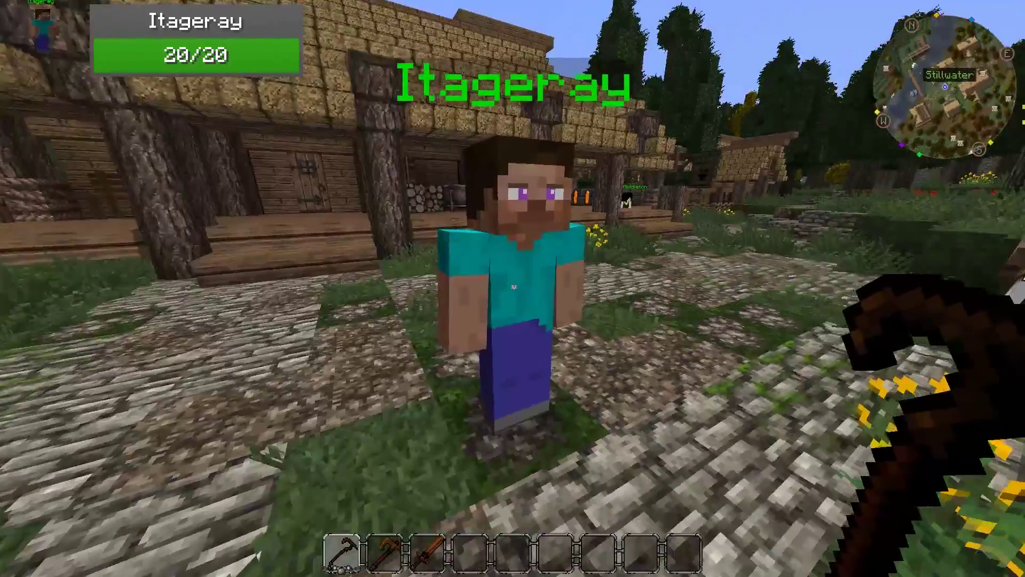
{"action": "right_click", "coordinate": [513, 288]}
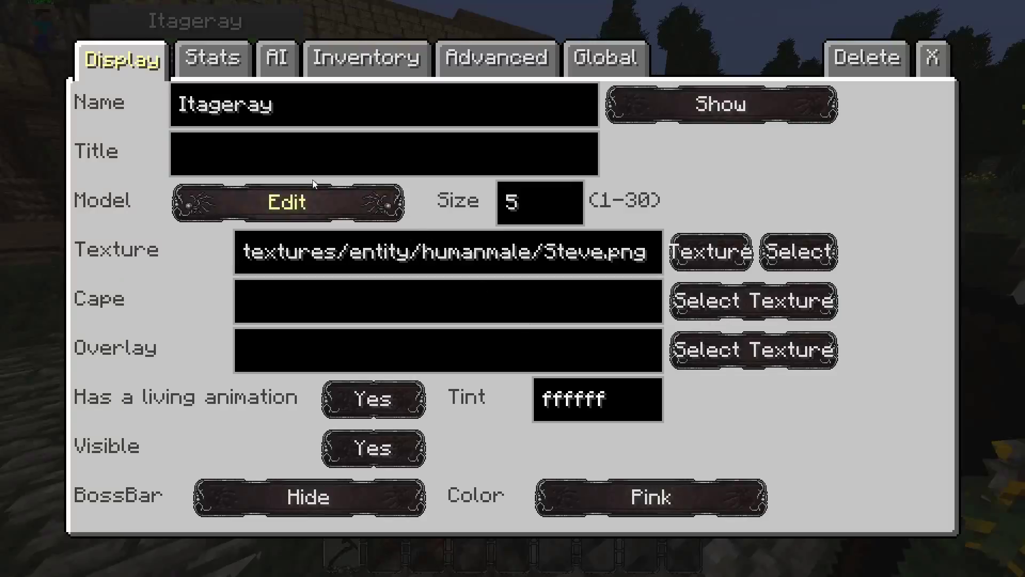
{"action": "left_click", "coordinate": [452, 107]}
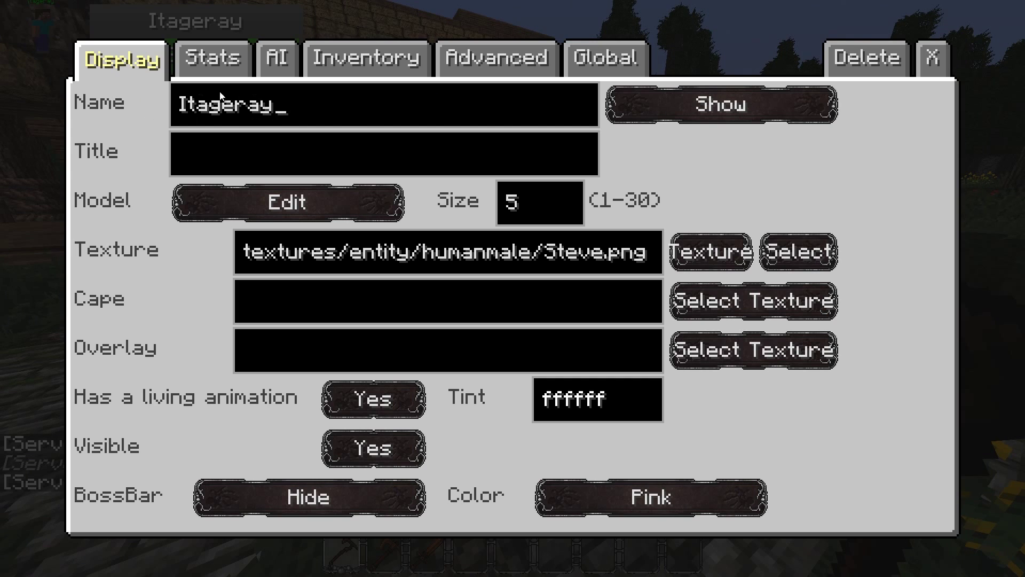
{"action": "key", "text": "BackSpace"}
{"action": "key", "text": "BackSpace"}
{"action": "key", "text": "BackSpace"}
{"action": "key", "text": "BackSpace"}
{"action": "key", "text": "BackSpace"}
{"action": "key", "text": "BackSpace"}
{"action": "key", "text": "BackSpace"}
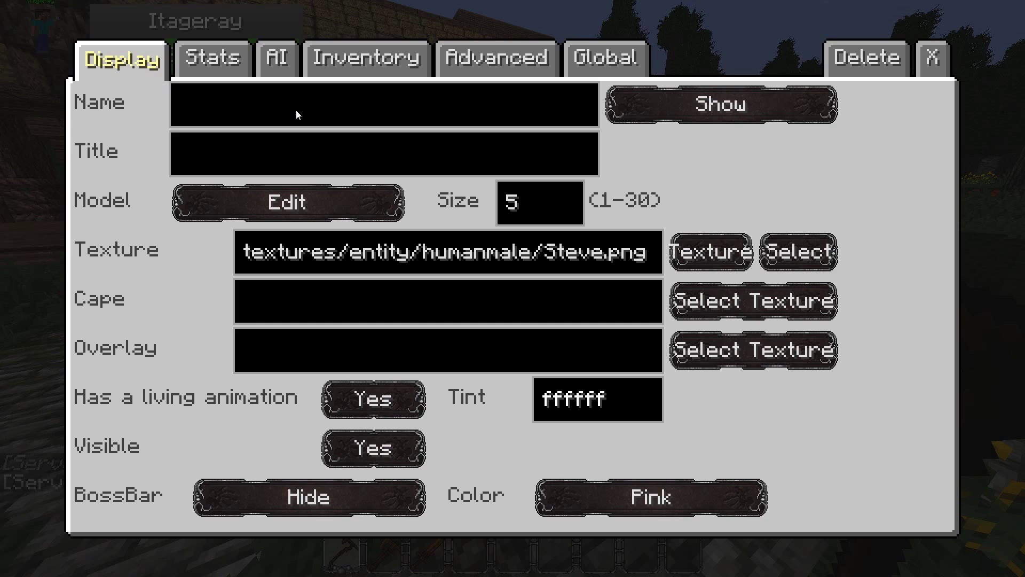
{"action": "type", "text": "Ga"}
{"action": "type", "text": "ven"}
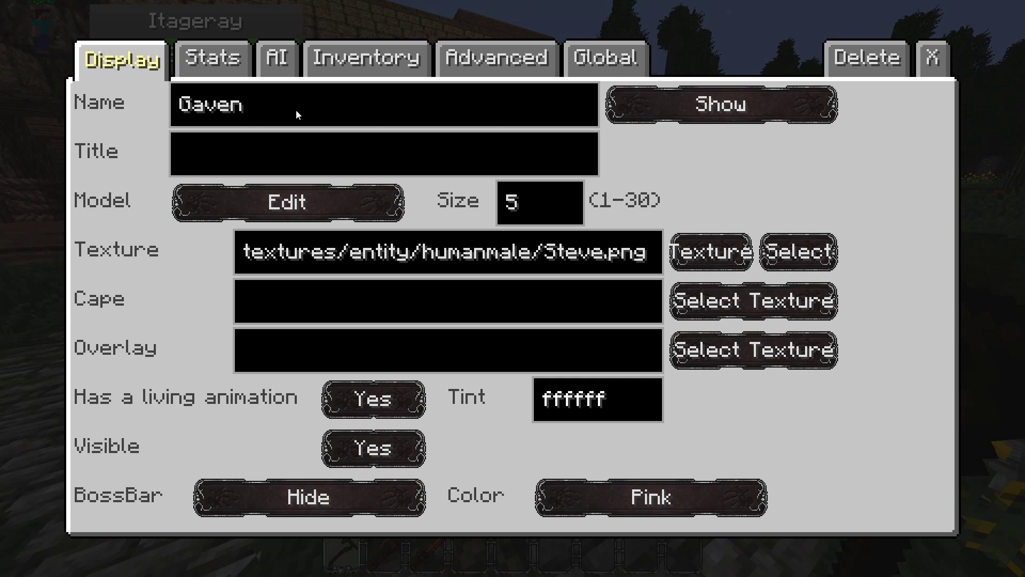
{"action": "type", "text": " Reid"}
{"action": "left_click", "coordinate": [932, 57]}
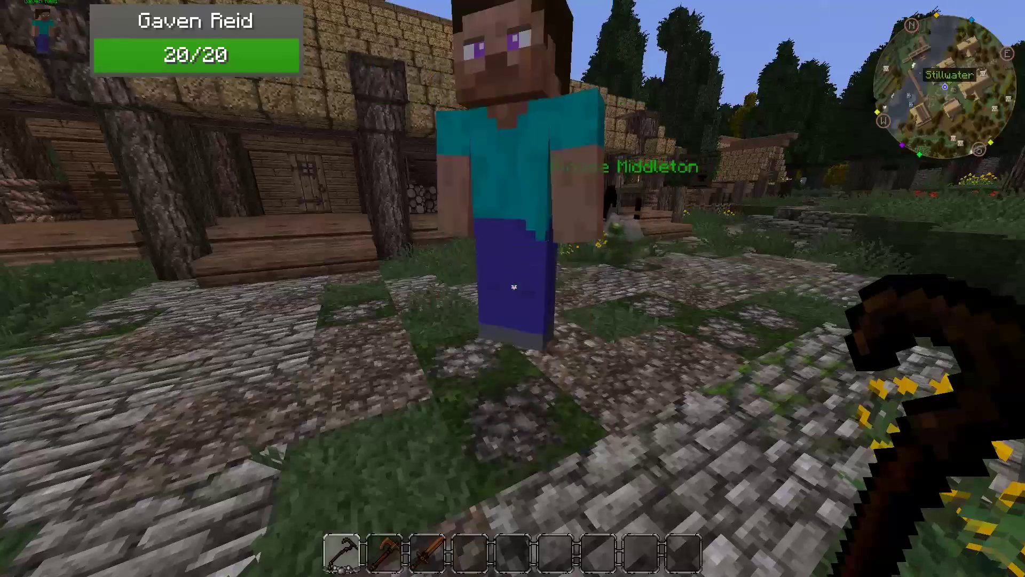
Step back from Gaven Reid and reopen his NPC settings.
{"action": "key", "text": "s"}
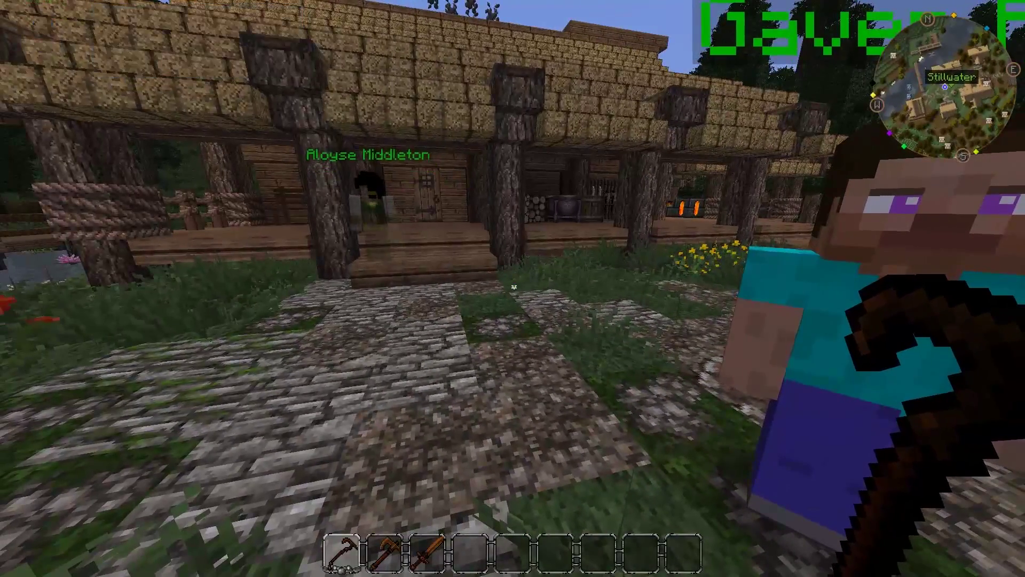
{"action": "scroll", "coordinate": [512, 289], "scroll_direction": "down", "scroll_amount": 3}
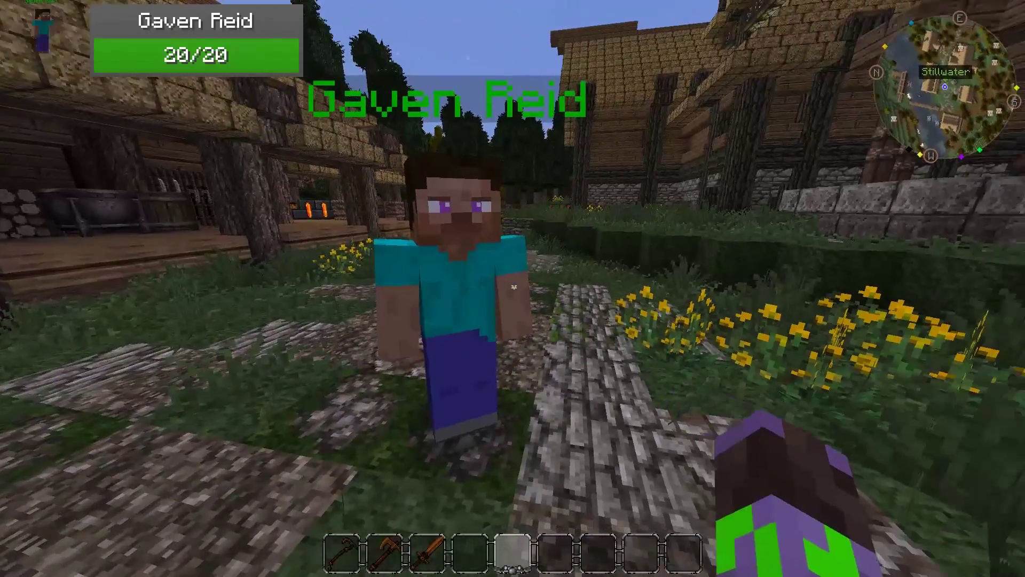
{"action": "right_click", "coordinate": [513, 288]}
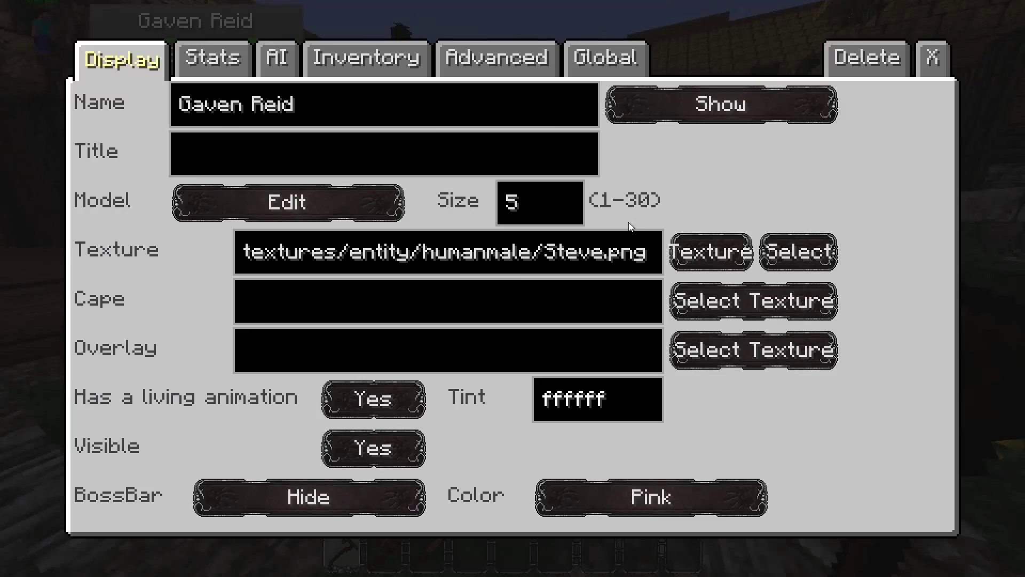
Browse the skin textures up to the entity folder and into humanmale.
{"action": "left_click", "coordinate": [799, 255]}
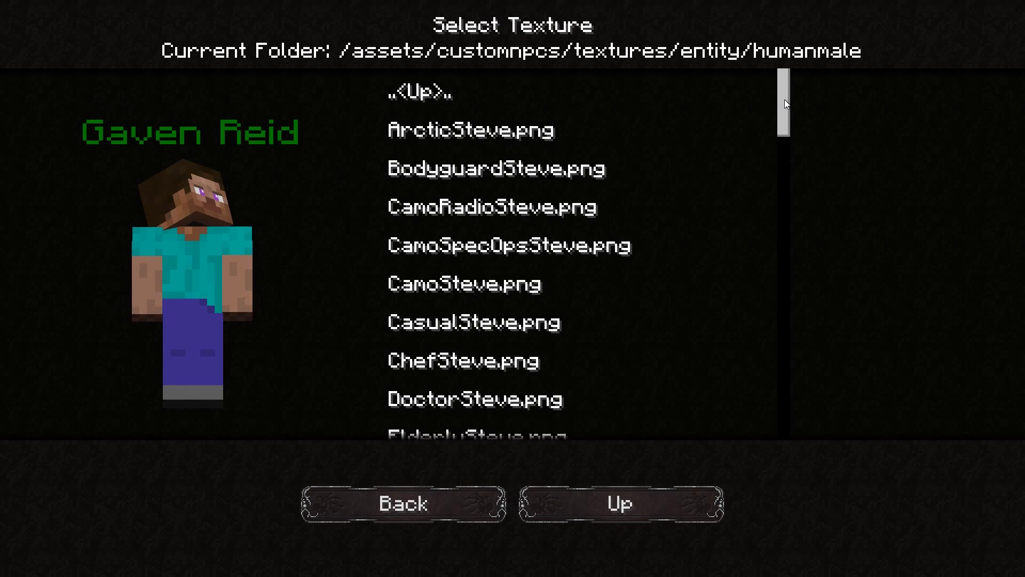
{"action": "mouse_move", "coordinate": [782, 100]}
{"action": "left_mouse_down"}
{"action": "mouse_move", "coordinate": [781, 406]}
{"action": "mouse_move", "coordinate": [782, 92]}
{"action": "left_mouse_up"}
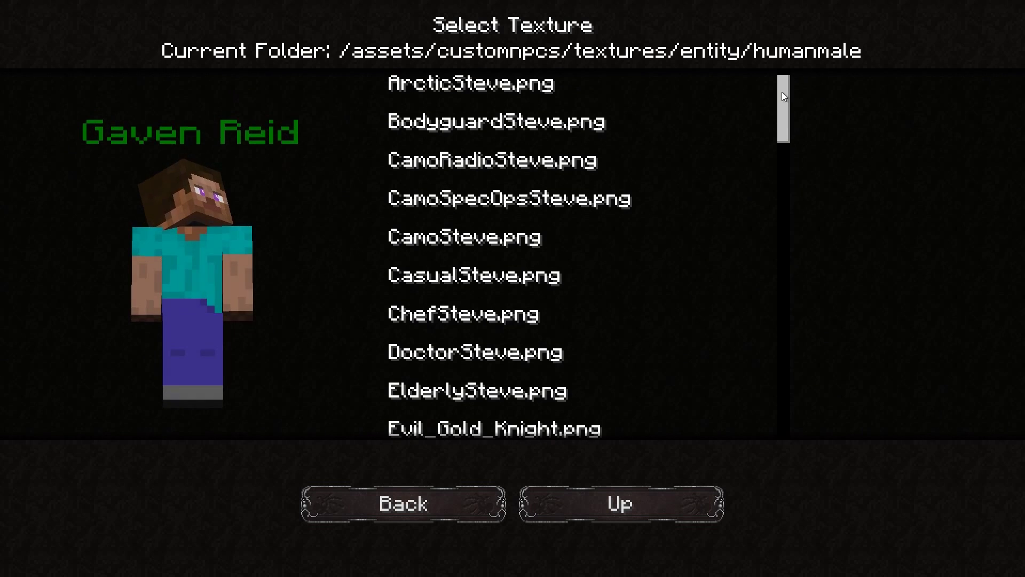
{"action": "scroll", "coordinate": [476, 82], "scroll_direction": "up", "scroll_amount": 1}
{"action": "left_click", "coordinate": [460, 92]}
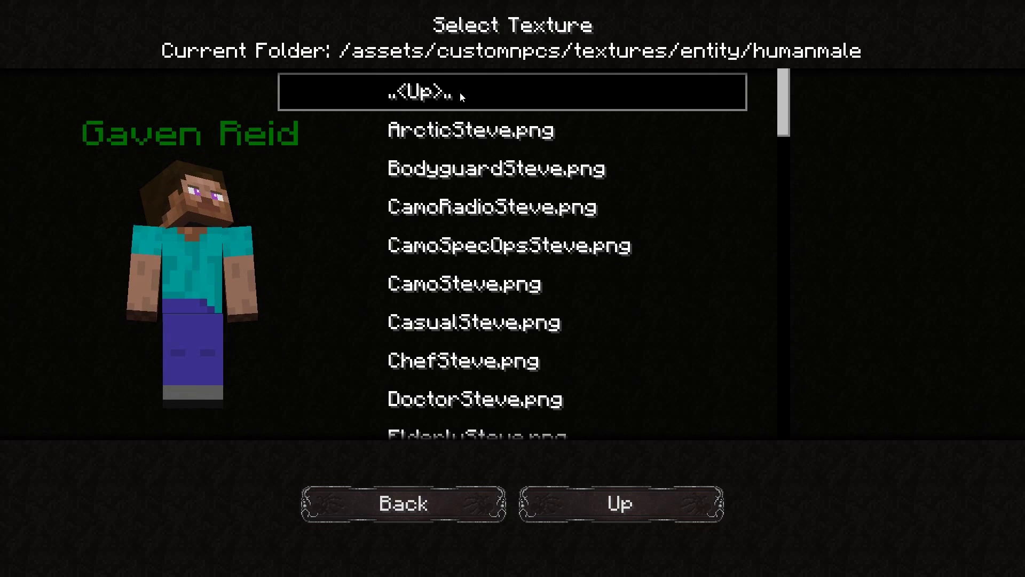
{"action": "left_click", "coordinate": [459, 92]}
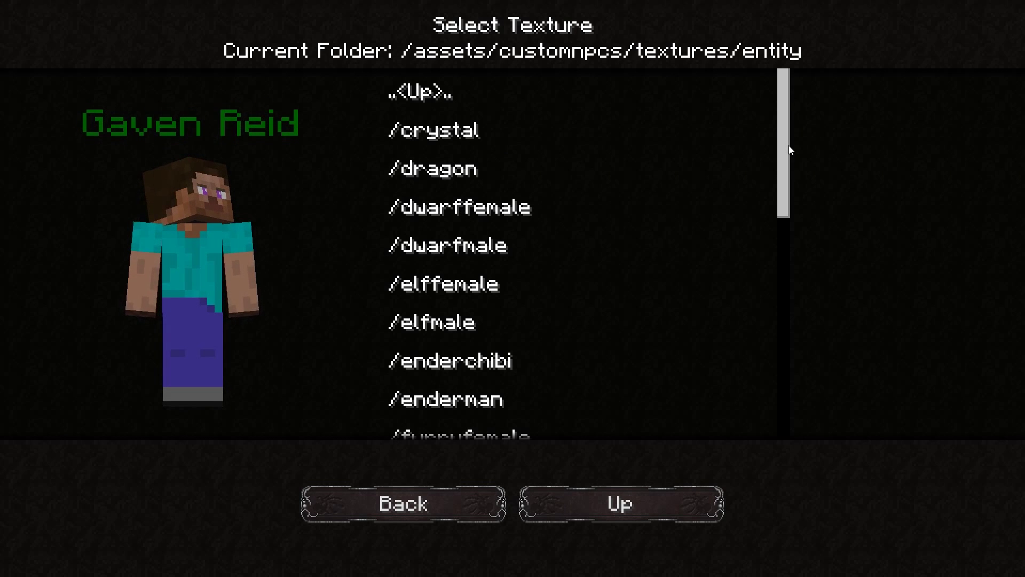
{"action": "left_click_drag", "start_coordinate": [784, 155], "coordinate": [784, 267]}
{"action": "double_click", "coordinate": [493, 396]}
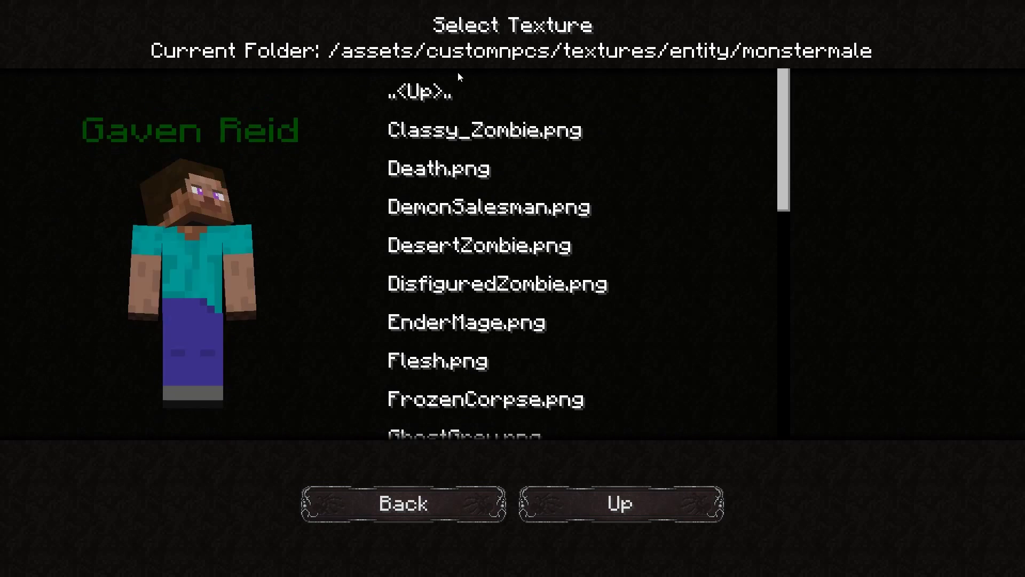
{"action": "double_click", "coordinate": [425, 94]}
{"action": "scroll", "coordinate": [482, 349], "scroll_direction": "down", "scroll_amount": 3}
{"action": "scroll", "coordinate": [482, 348], "scroll_direction": "down", "scroll_amount": 2}
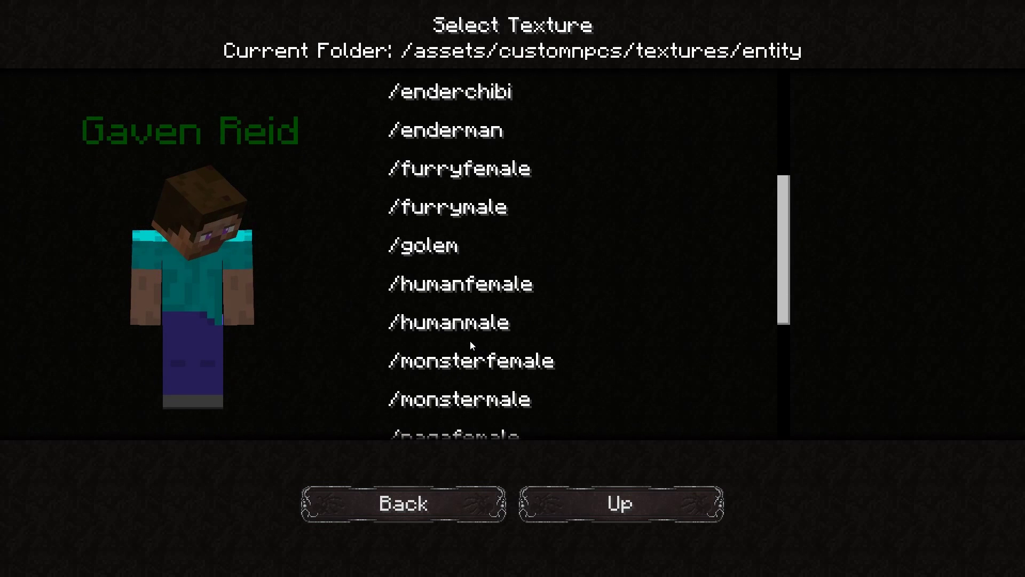
{"action": "double_click", "coordinate": [471, 334]}
{"action": "scroll", "coordinate": [672, 239], "scroll_direction": "down", "scroll_amount": 3}
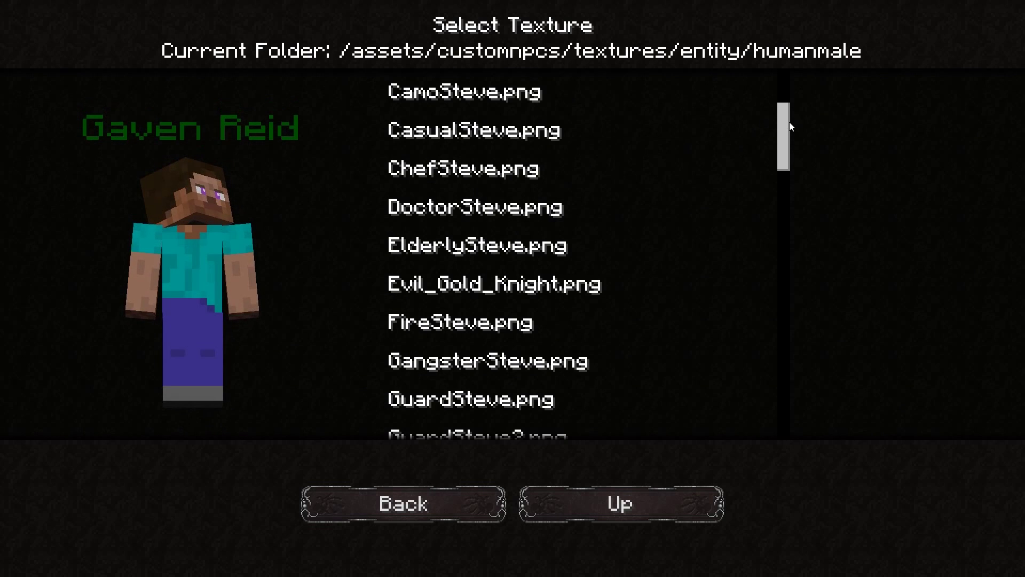
{"action": "left_click_drag", "start_coordinate": [785, 114], "coordinate": [764, 407]}
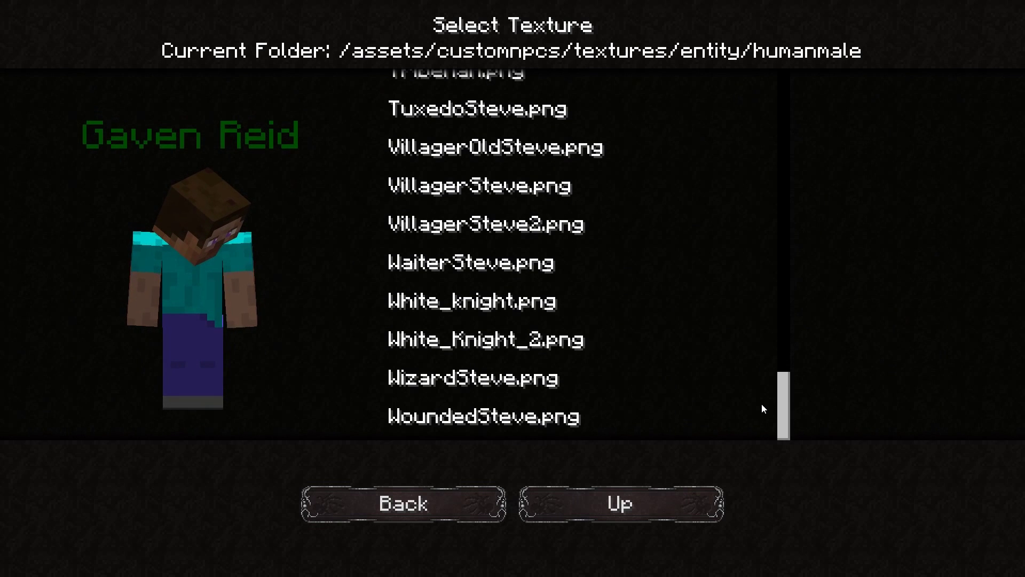
{"action": "left_click", "coordinate": [511, 224]}
{"action": "left_click", "coordinate": [507, 187]}
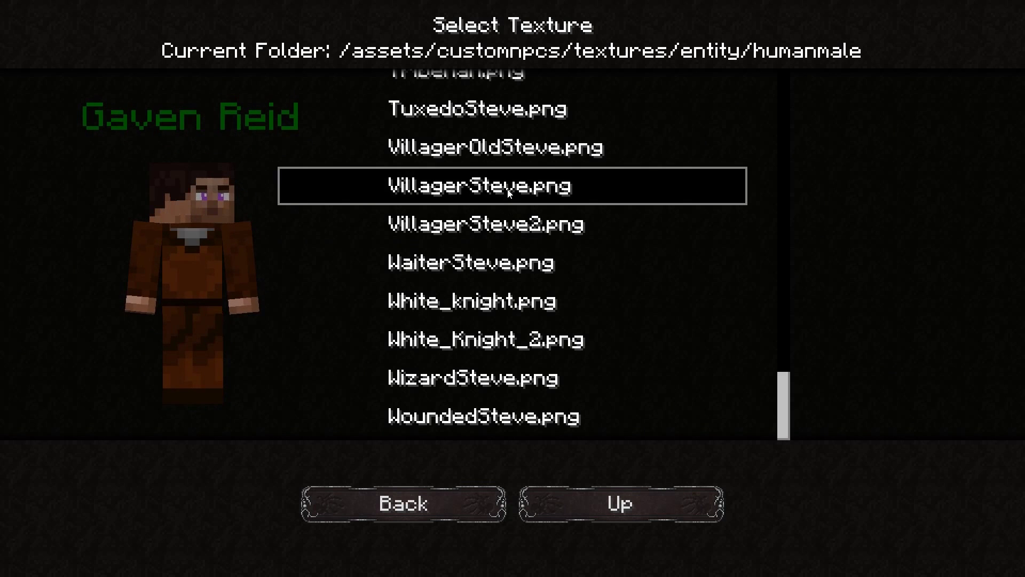
{"action": "left_click", "coordinate": [447, 501]}
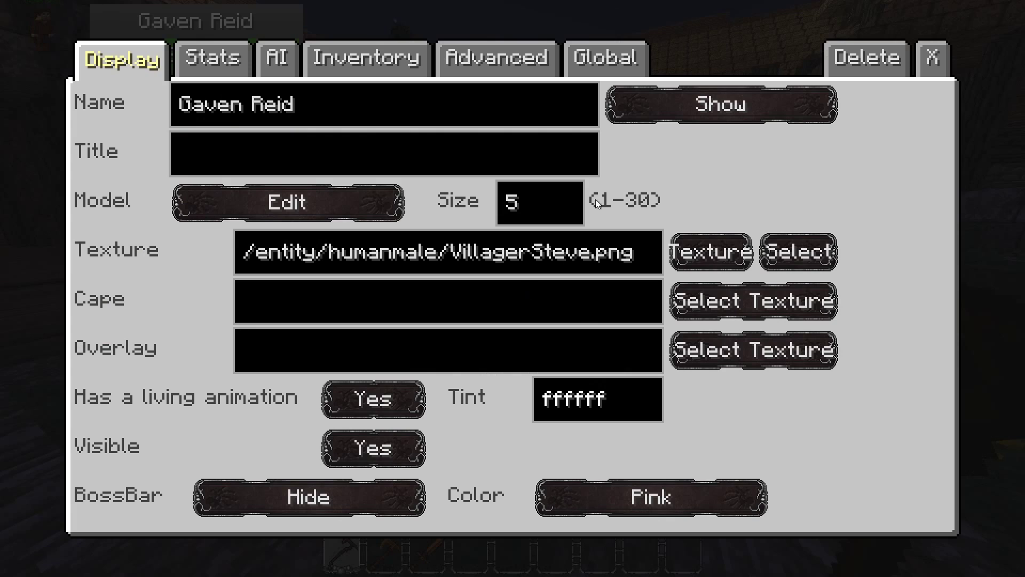
{"action": "left_click", "coordinate": [319, 216]}
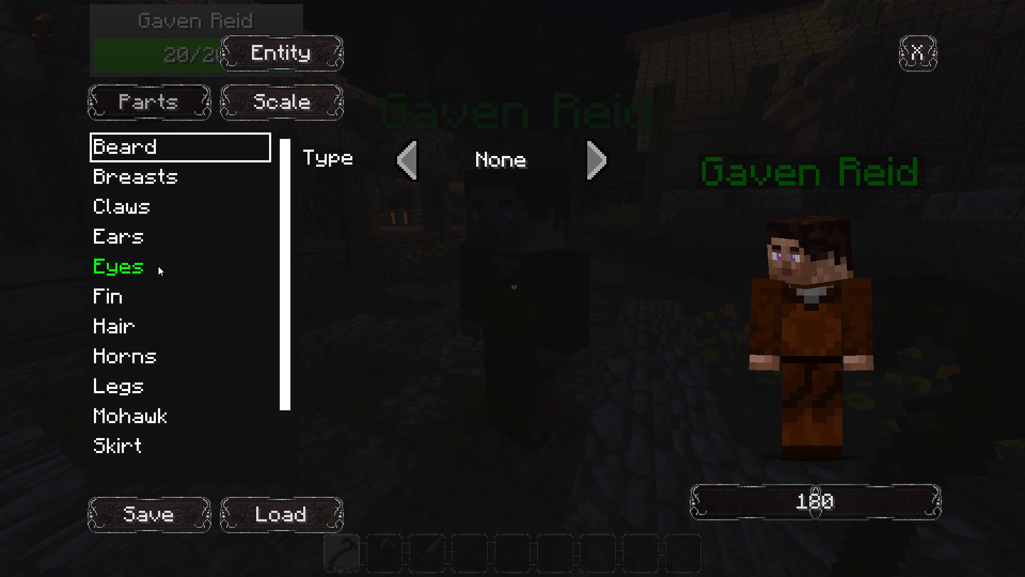
Reopen the body part model editor and show the eye options.
{"action": "left_click", "coordinate": [918, 53]}
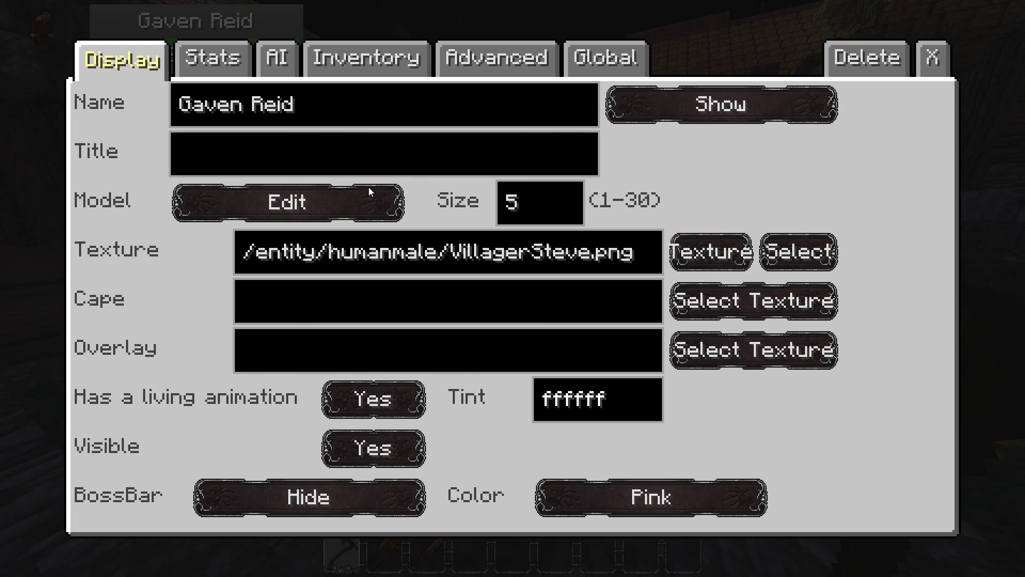
{"action": "left_click", "coordinate": [310, 204]}
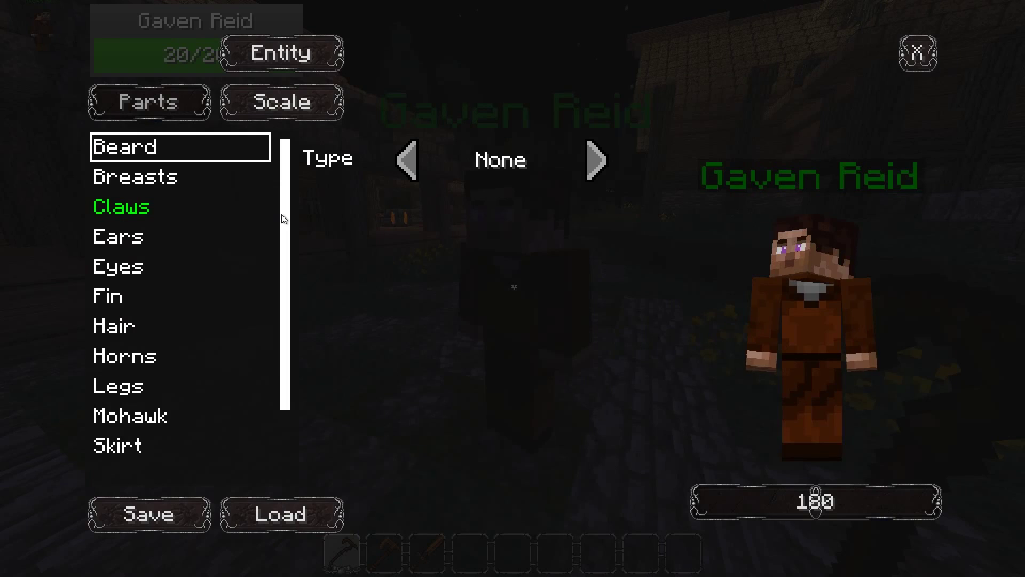
{"action": "left_click", "coordinate": [118, 267]}
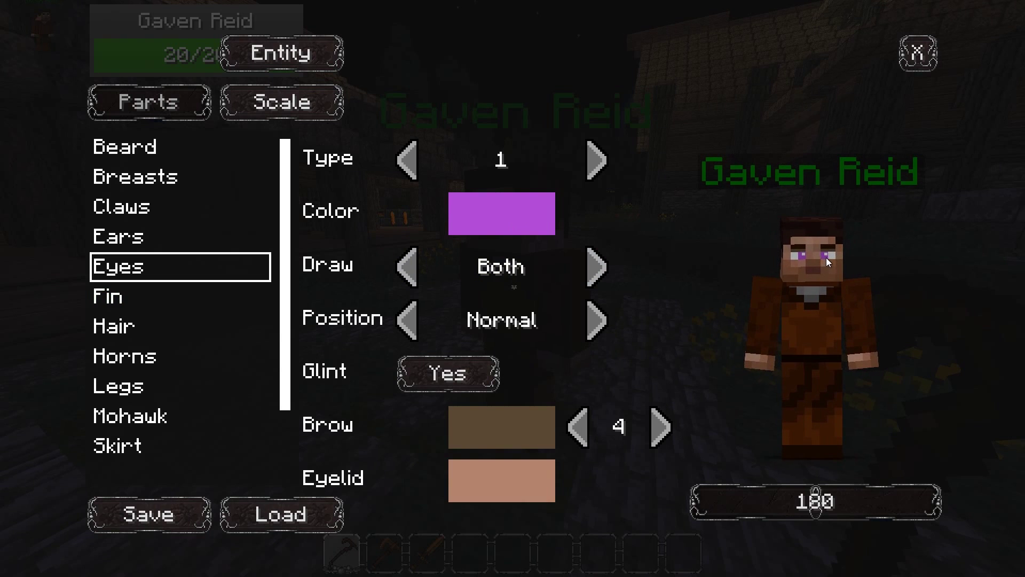
Set Gaven Reid's eye colour to a medium brown and close both editors.
{"action": "left_click", "coordinate": [521, 227]}
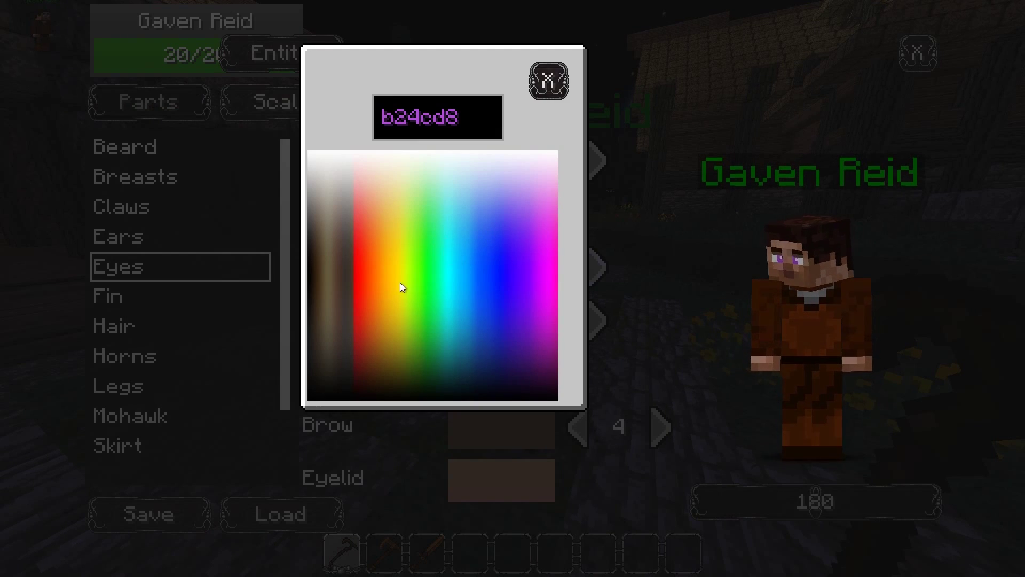
{"action": "left_click", "coordinate": [333, 334]}
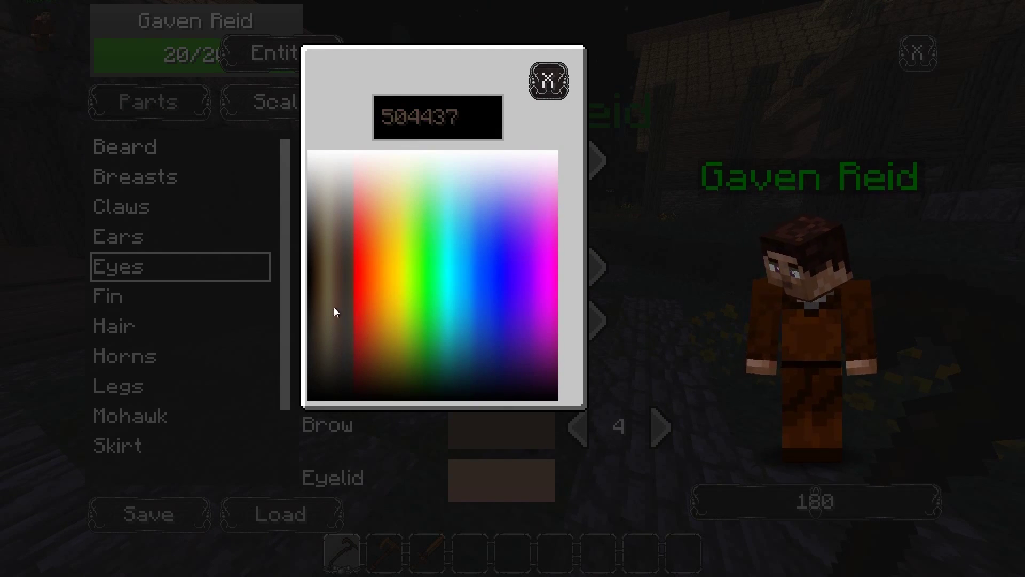
{"action": "left_click", "coordinate": [331, 239]}
{"action": "left_click", "coordinate": [326, 247]}
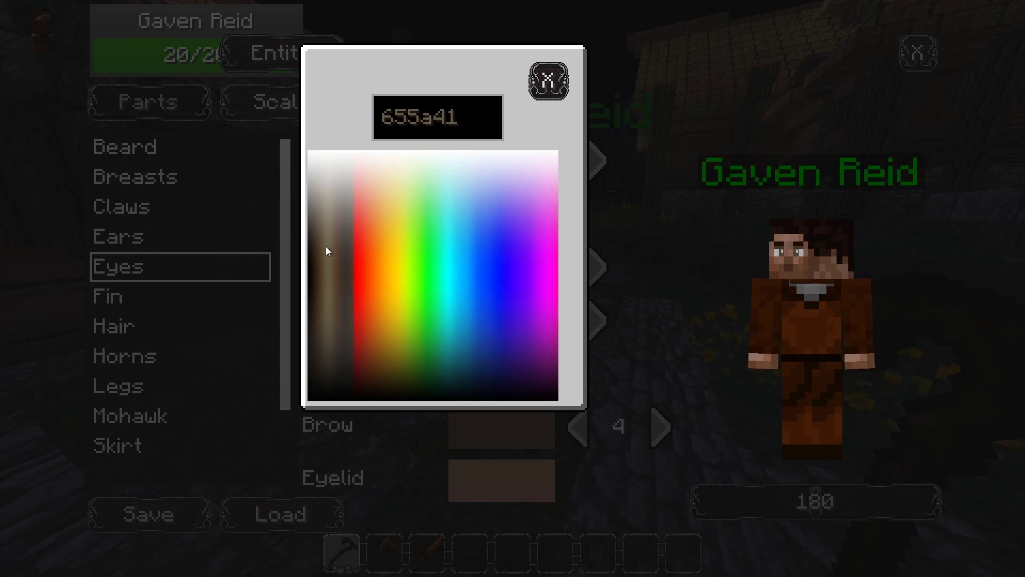
{"action": "left_click", "coordinate": [309, 255]}
{"action": "left_click", "coordinate": [317, 259]}
{"action": "left_click", "coordinate": [322, 263]}
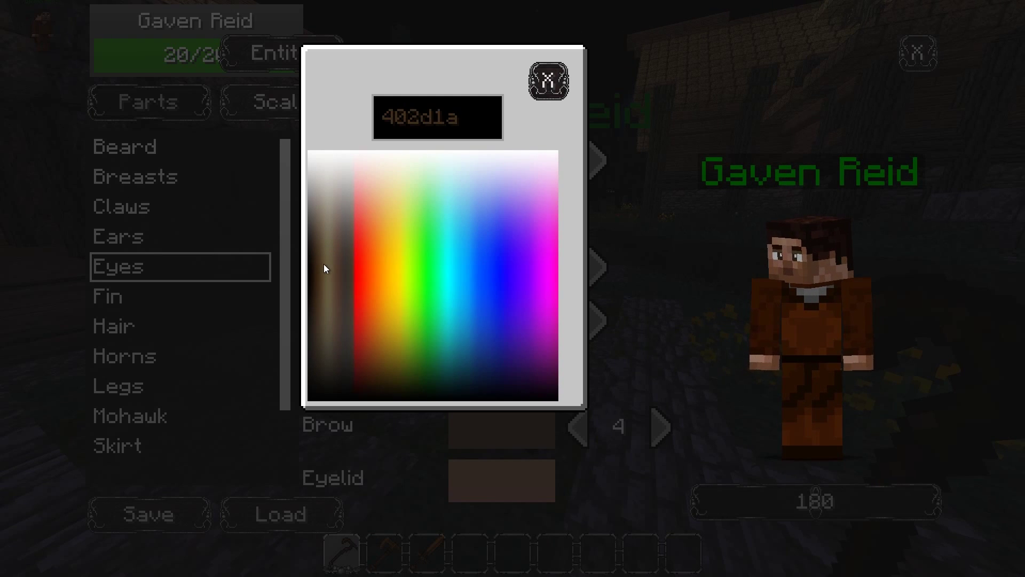
{"action": "left_click", "coordinate": [324, 267]}
{"action": "left_click", "coordinate": [550, 84]}
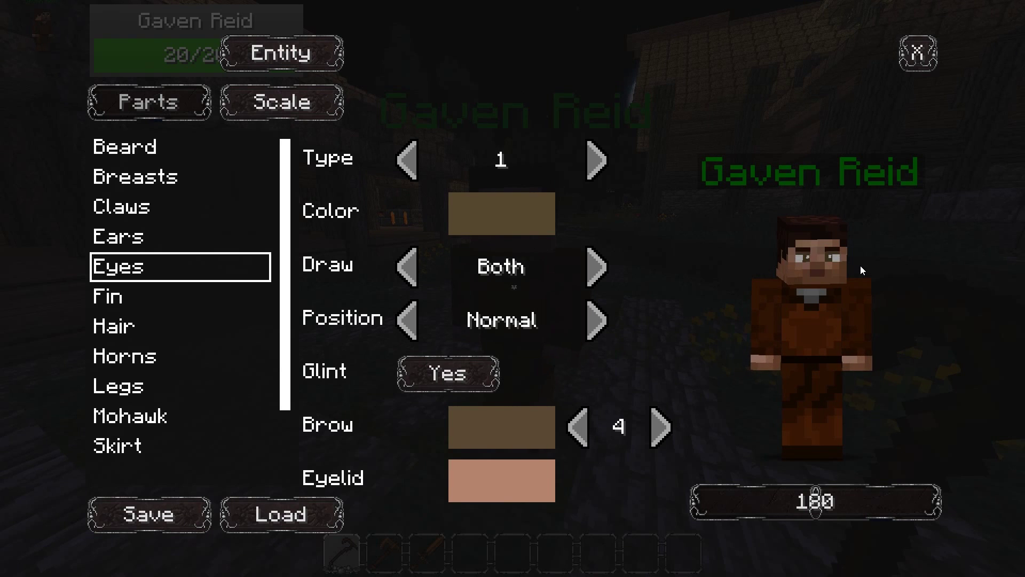
{"action": "left_click", "coordinate": [918, 54]}
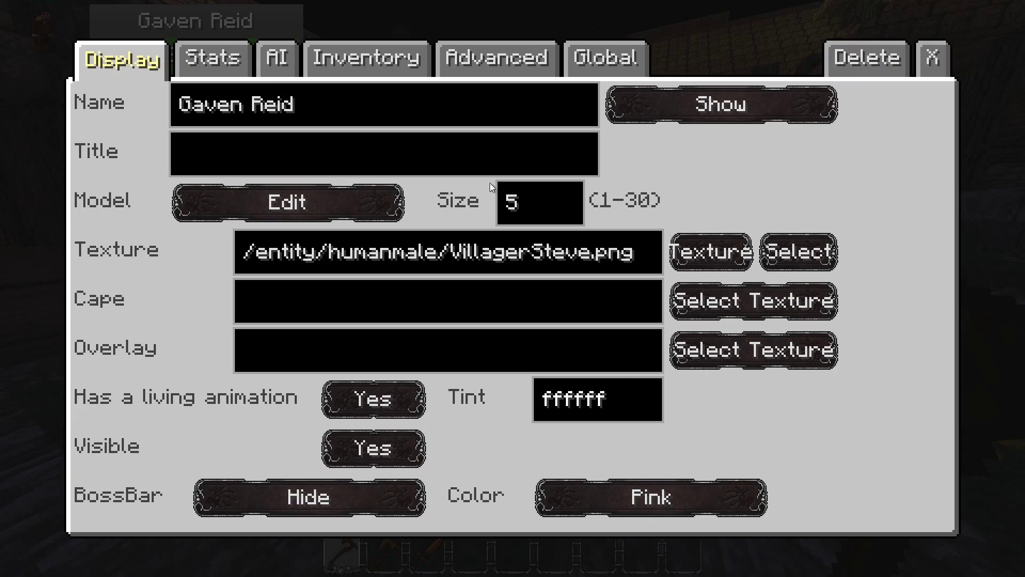
{"action": "left_click", "coordinate": [940, 58]}
Talk to Gaven Reid to hear his greeting in chat.
{"action": "scroll", "coordinate": [512, 288], "scroll_direction": "down", "scroll_amount": 3}
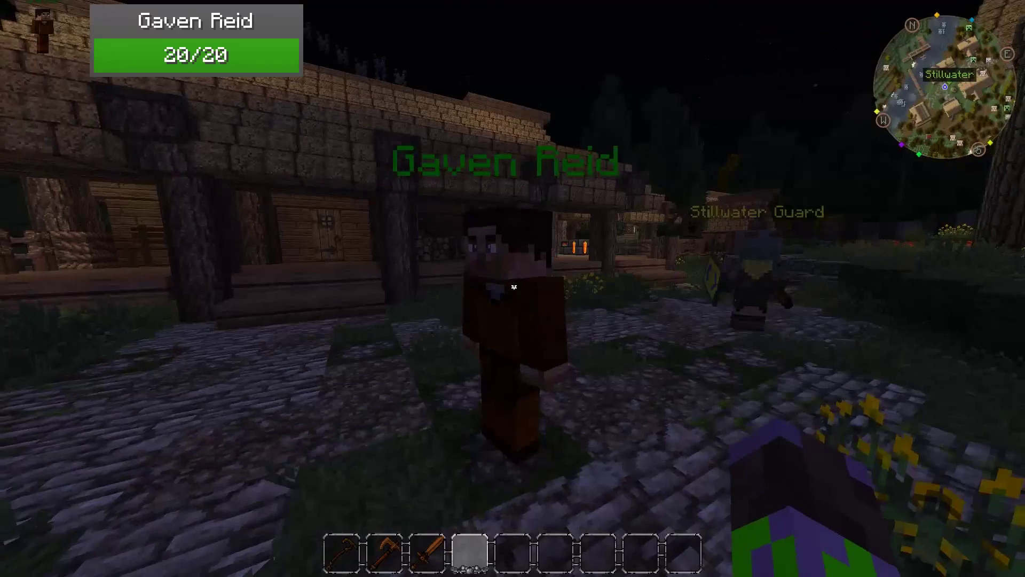
{"action": "scroll", "coordinate": [512, 288], "scroll_direction": "down", "scroll_amount": 1}
{"action": "scroll", "coordinate": [512, 288], "scroll_direction": "up", "scroll_amount": 1}
{"action": "right_click", "coordinate": [513, 287]}
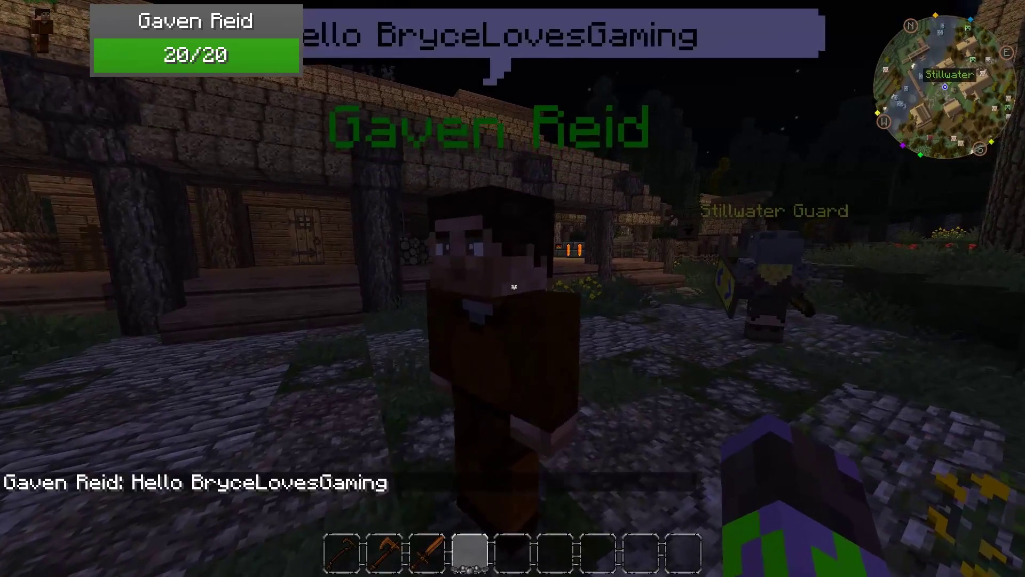
Walk around Gaven Reid and open his editor with the Npc Wand.
{"action": "key", "text": "a"}
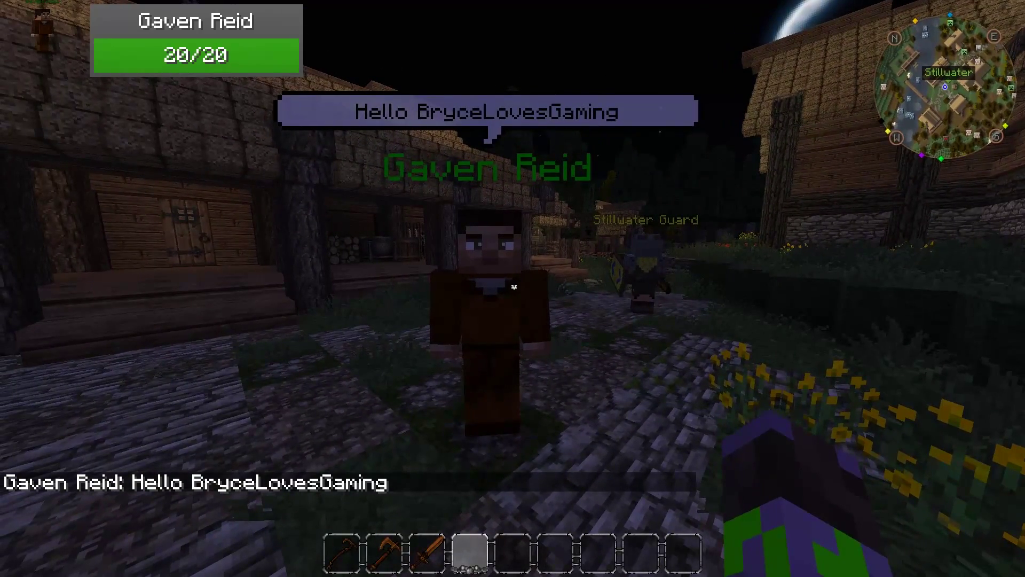
{"action": "key", "text": "1"}
{"action": "right_click", "coordinate": [514, 287]}
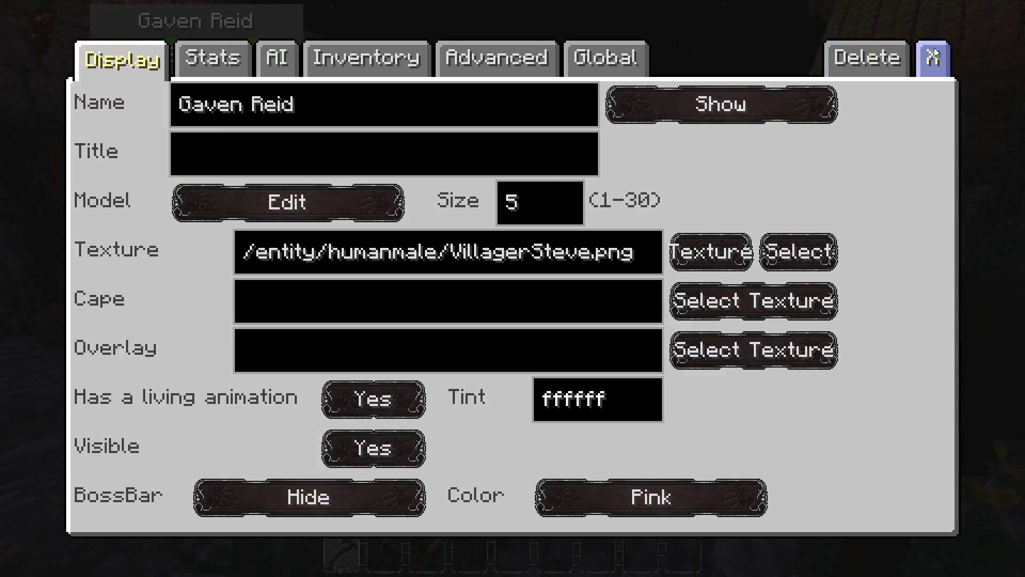
{"action": "key", "text": "Escape"}
{"action": "key", "text": "a"}
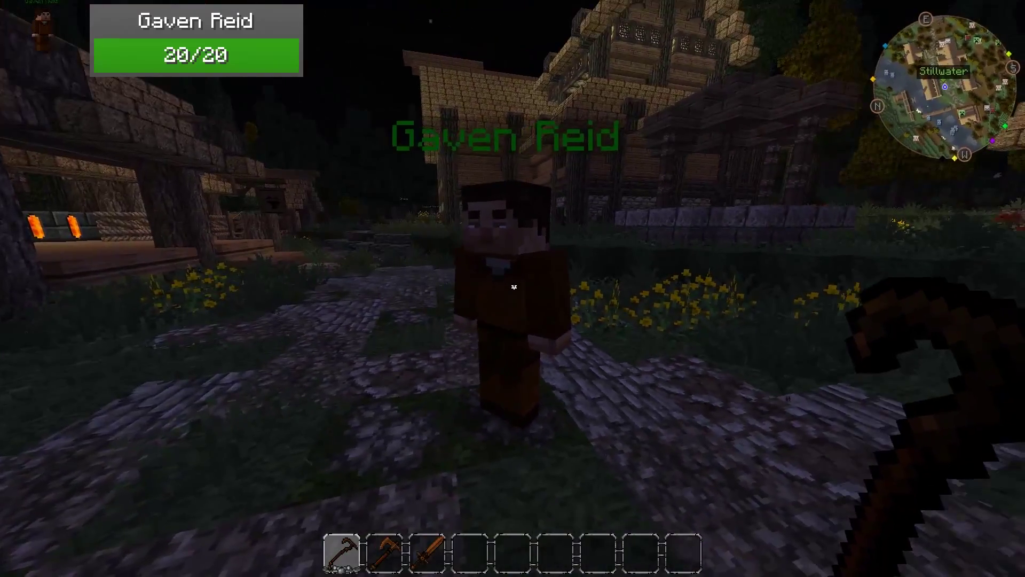
{"action": "key", "text": "s"}
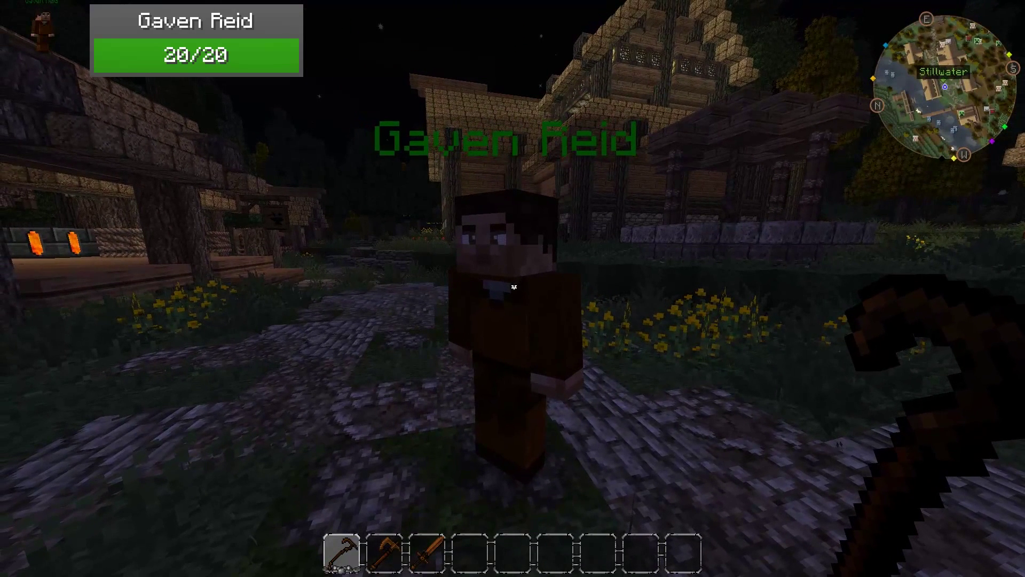
{"action": "right_click", "coordinate": [514, 287]}
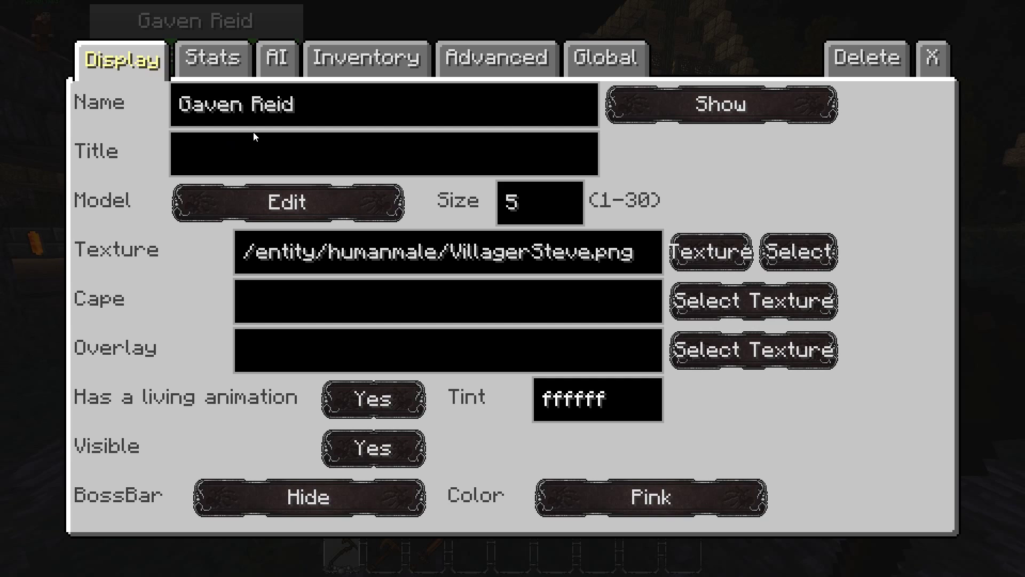
Give Gaven Reid the title 'Dunk' and close the editor to check it.
{"action": "left_click", "coordinate": [376, 103]}
{"action": "left_click", "coordinate": [330, 156]}
{"action": "type", "text": "J"}
{"action": "key", "text": "BackSpace"}
{"action": "type", "text": "Dunk"}
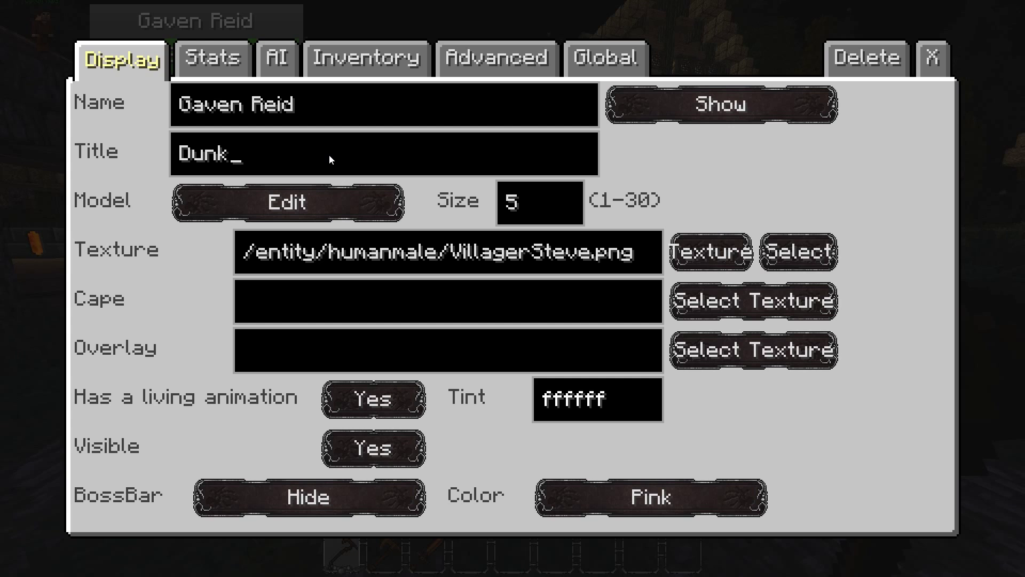
{"action": "left_click", "coordinate": [929, 62]}
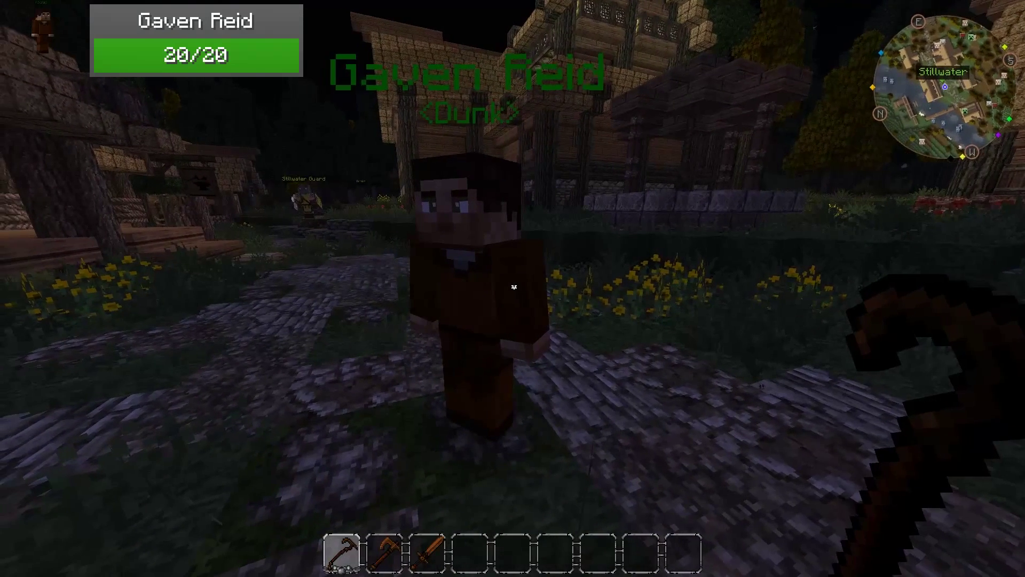
Reopen the editor and erase the Dunk title.
{"action": "right_click", "coordinate": [514, 286]}
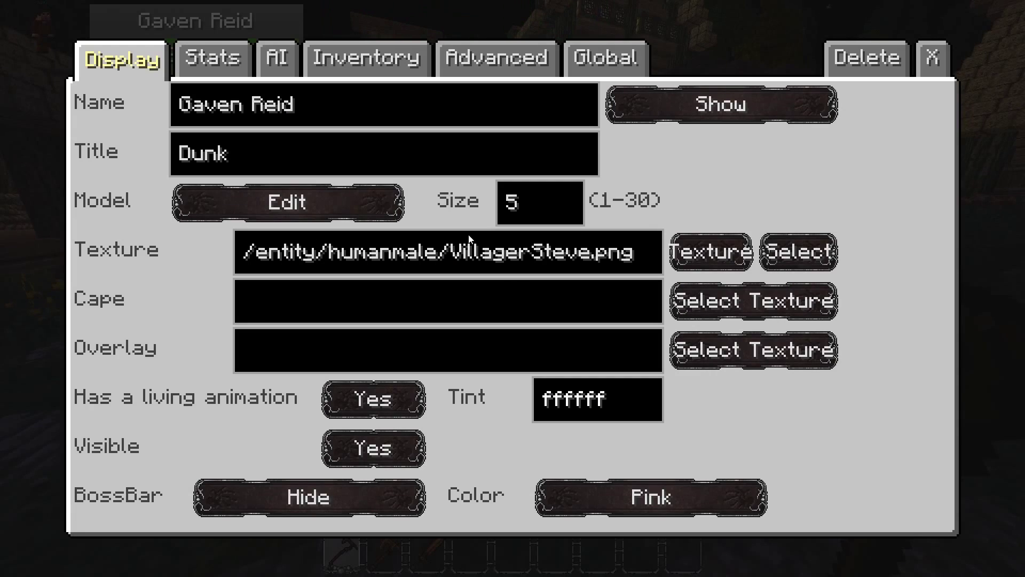
{"action": "left_click", "coordinate": [319, 151]}
{"action": "key", "text": "BackSpace"}
{"action": "key", "text": "BackSpace"}
{"action": "key", "text": "BackSpace"}
{"action": "key", "text": "BackSpace"}
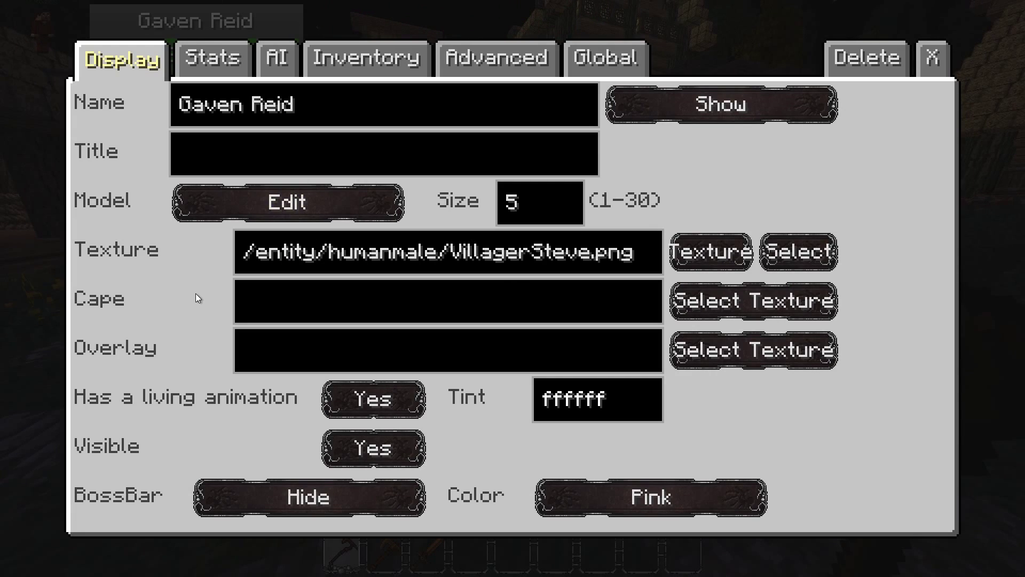
Switch Visible to Partially and then back to Yes.
{"action": "left_click", "coordinate": [344, 350]}
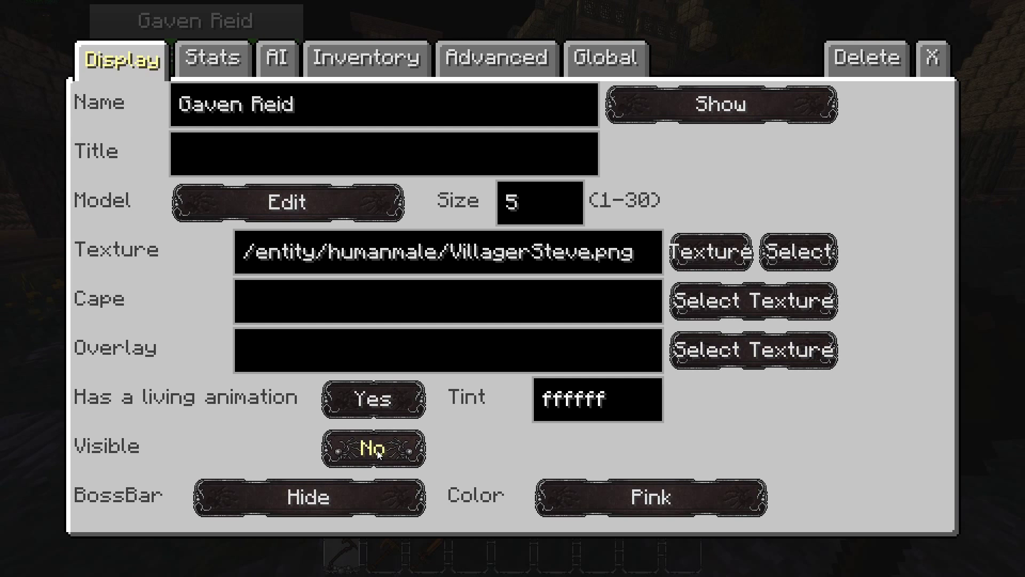
{"action": "left_click", "coordinate": [379, 450]}
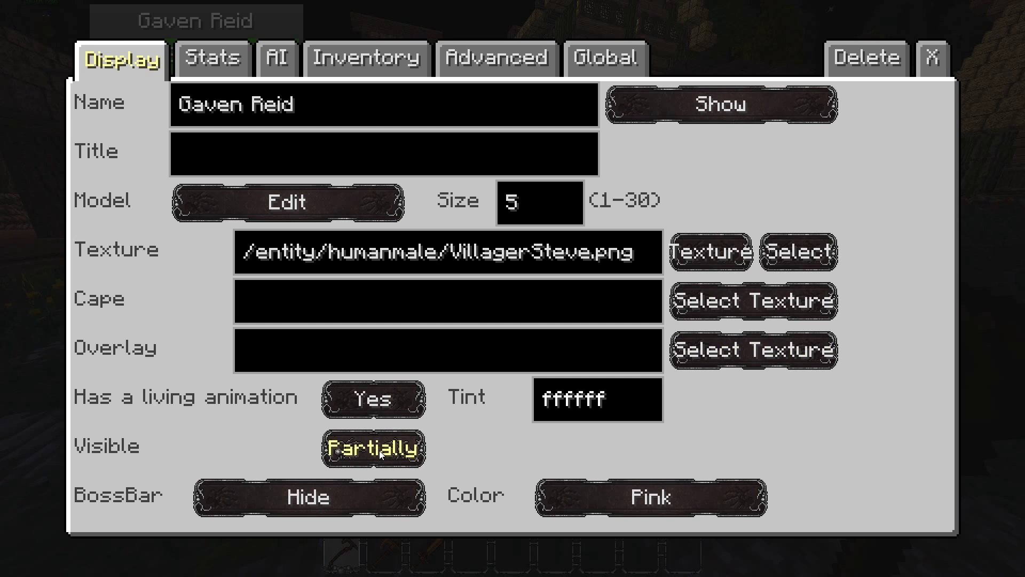
{"action": "left_click", "coordinate": [380, 450]}
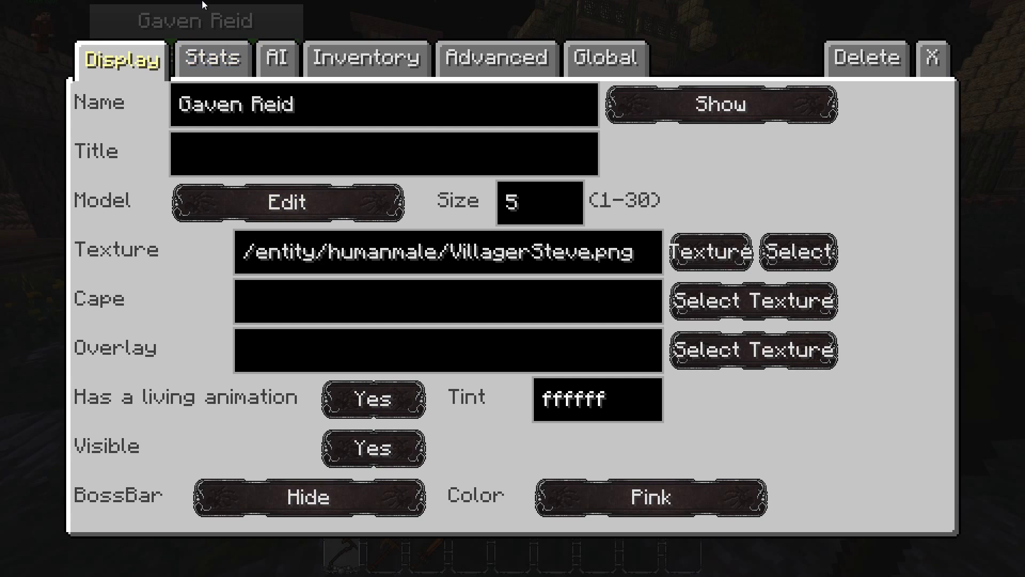
{"action": "left_click", "coordinate": [223, 58]}
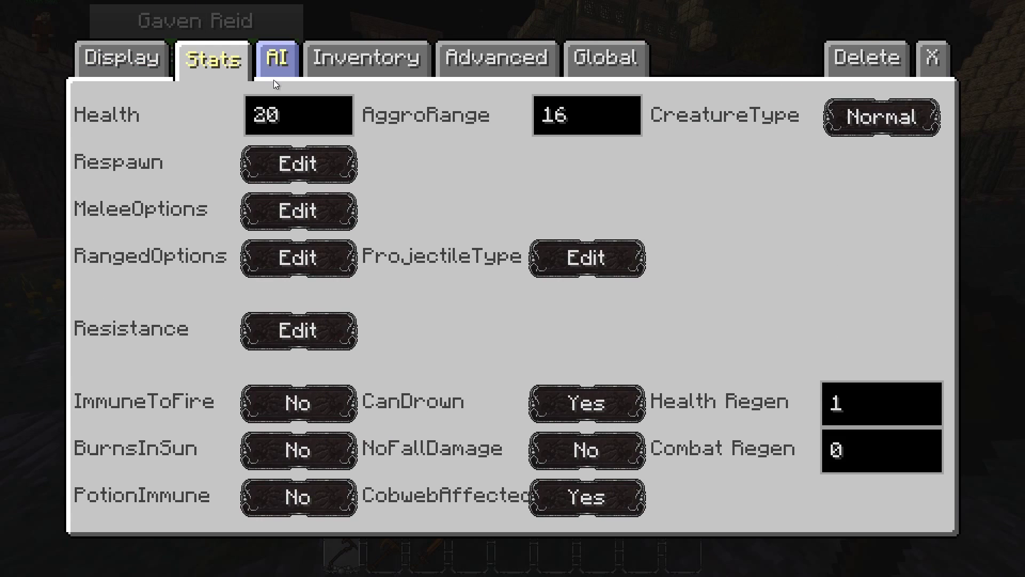
Inspect the Respawn, Melee, Ranged and Projectile option dialogs without changes.
{"action": "left_click", "coordinate": [281, 163]}
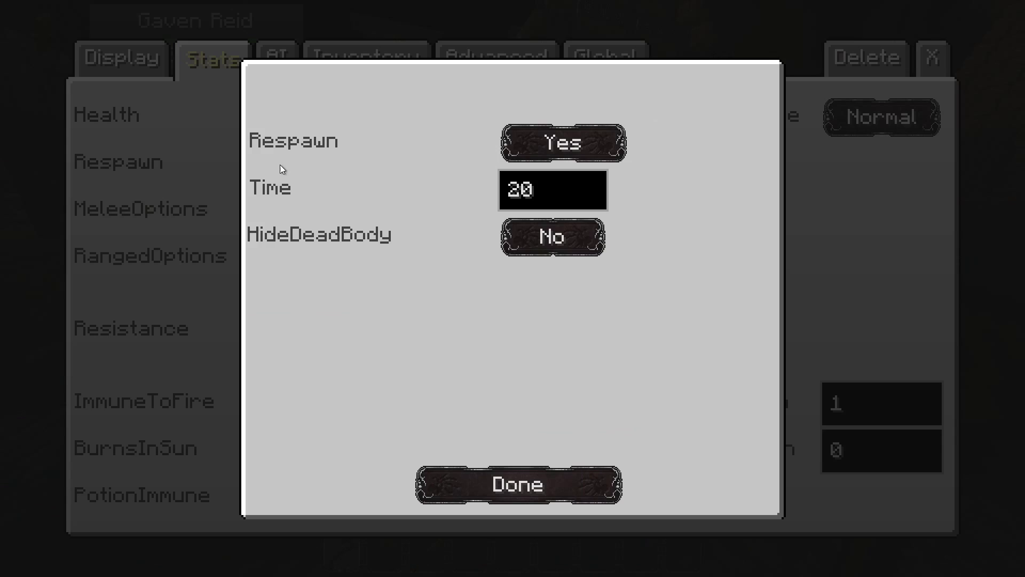
{"action": "left_click", "coordinate": [549, 481]}
{"action": "left_click", "coordinate": [290, 220]}
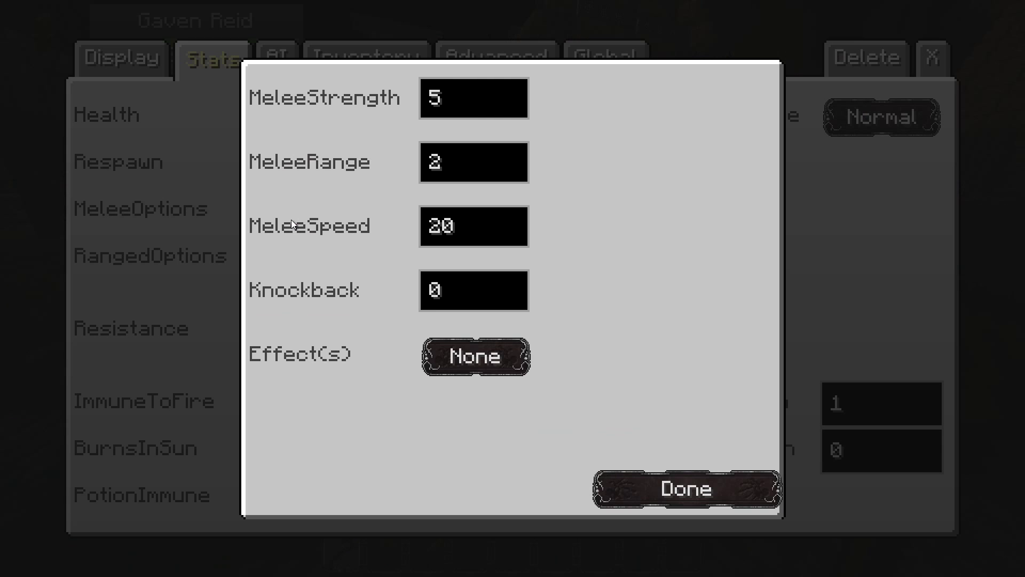
{"action": "left_click", "coordinate": [675, 474]}
{"action": "left_click", "coordinate": [297, 255]}
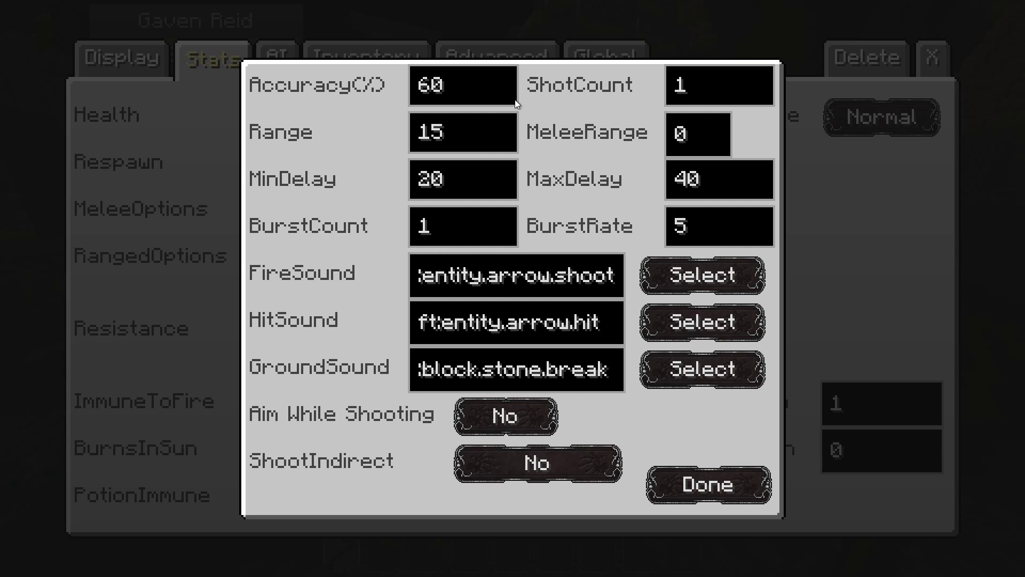
{"action": "left_click", "coordinate": [707, 483]}
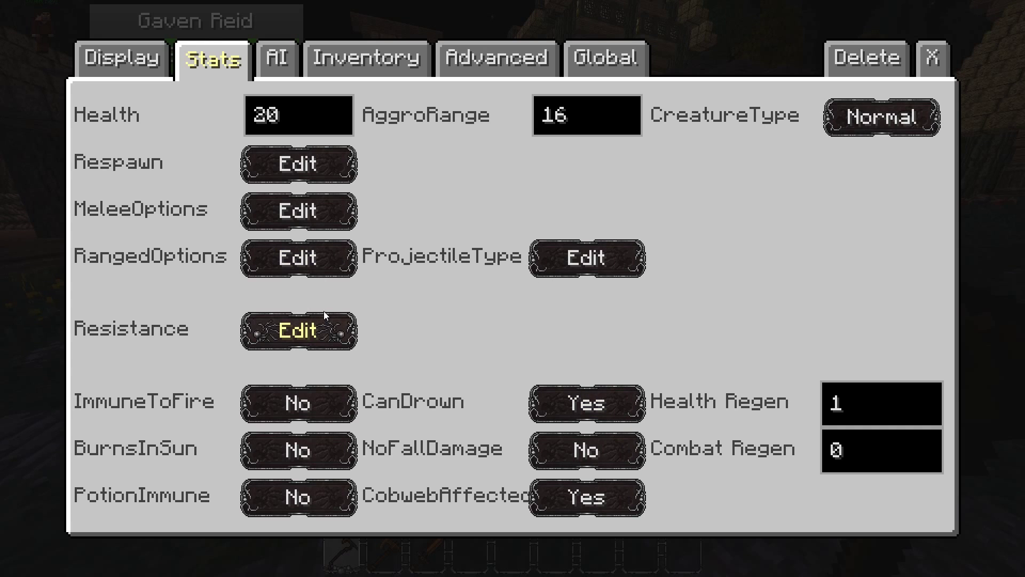
{"action": "left_click", "coordinate": [612, 273]}
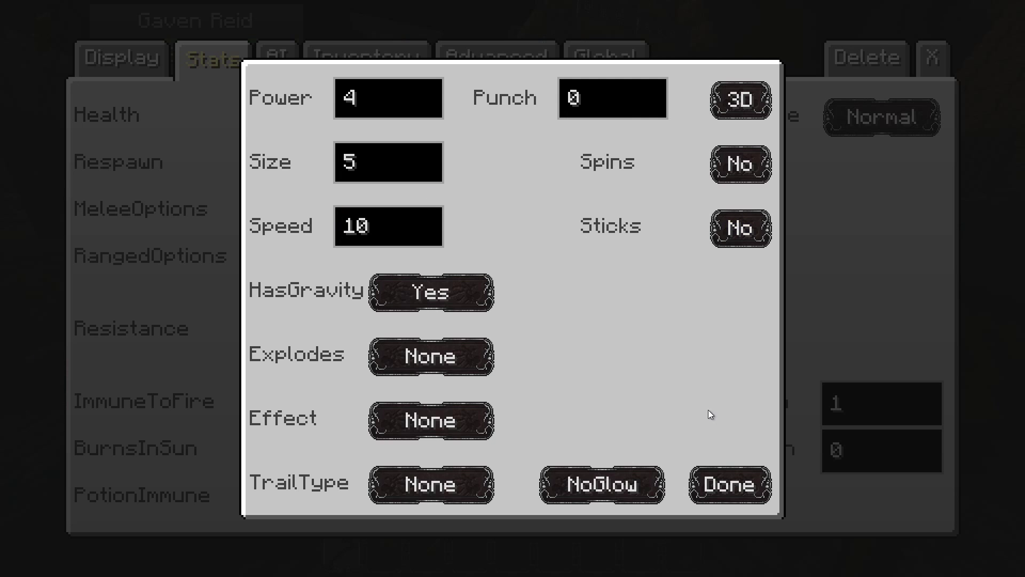
{"action": "left_click", "coordinate": [732, 492]}
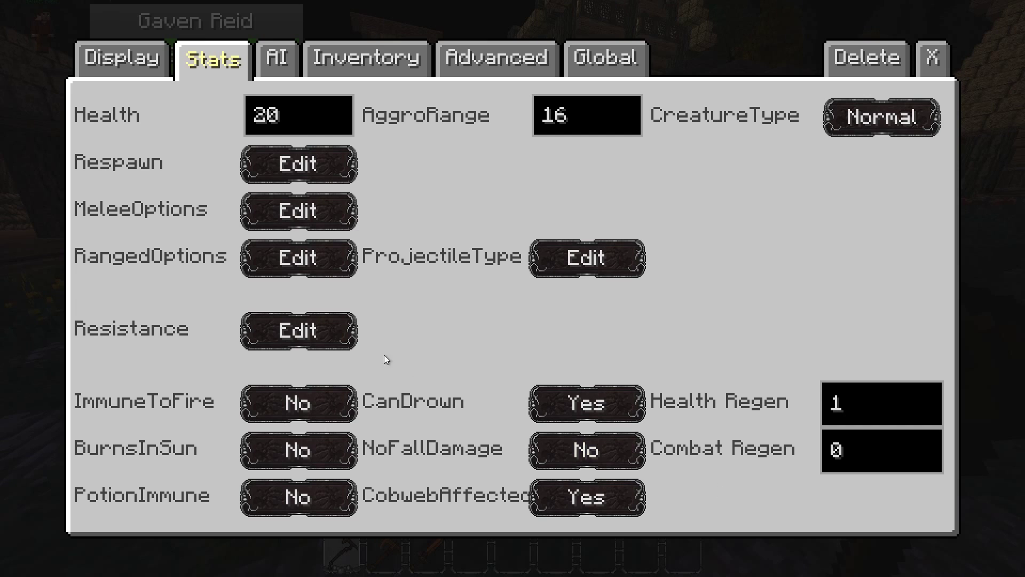
Raise Explosion and Arrow resistance to 100% and confirm.
{"action": "left_click", "coordinate": [323, 339]}
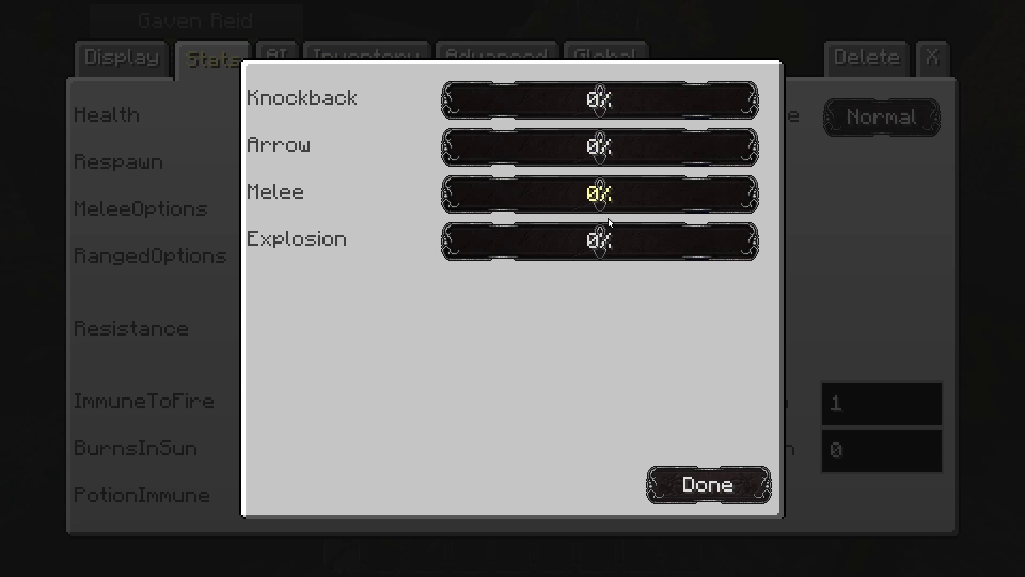
{"action": "left_click_drag", "start_coordinate": [610, 239], "coordinate": [828, 223]}
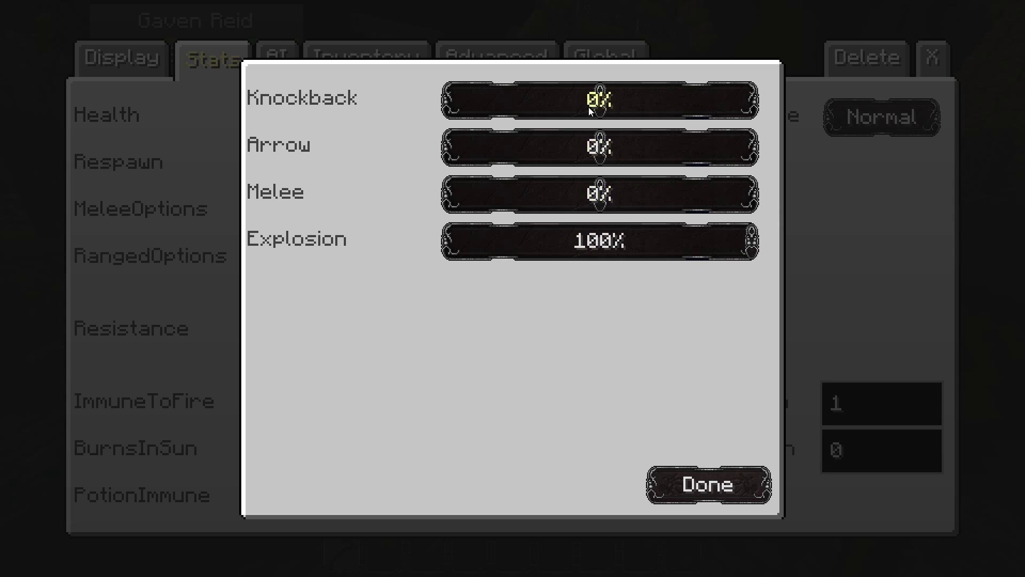
{"action": "left_click_drag", "start_coordinate": [595, 146], "coordinate": [764, 143]}
{"action": "left_click", "coordinate": [718, 488]}
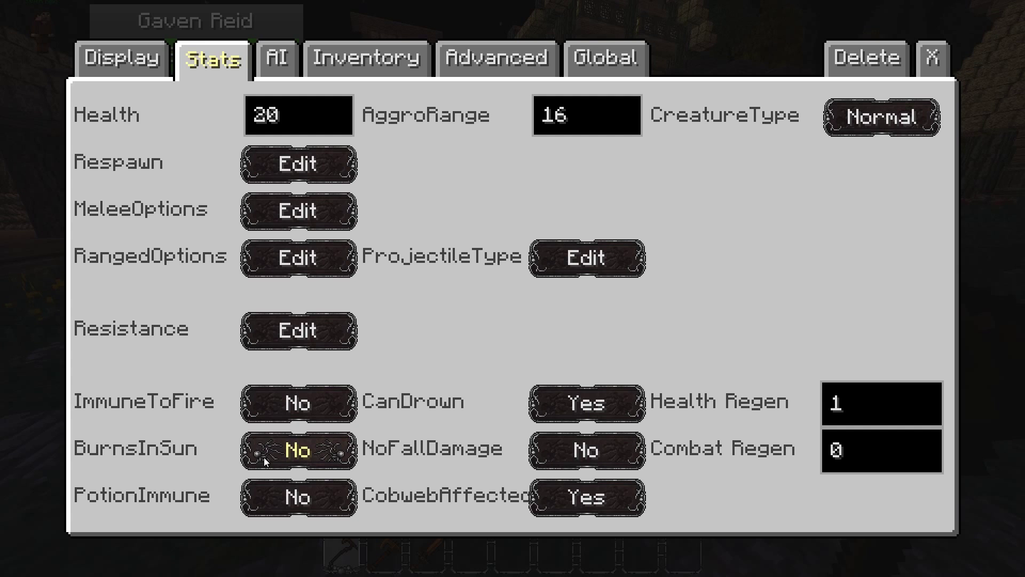
Cycle creature type through Undead and Arthropod back to Normal, then select the Combat Regen field.
{"action": "left_click", "coordinate": [861, 131]}
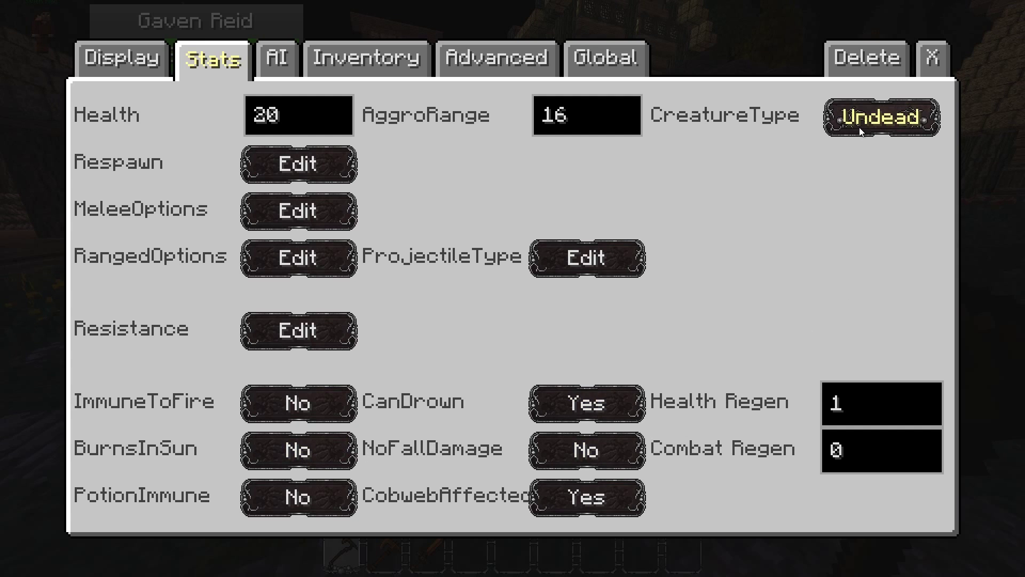
{"action": "left_click", "coordinate": [861, 131]}
{"action": "left_click", "coordinate": [861, 130]}
{"action": "left_click", "coordinate": [895, 130]}
{"action": "left_click", "coordinate": [895, 130]}
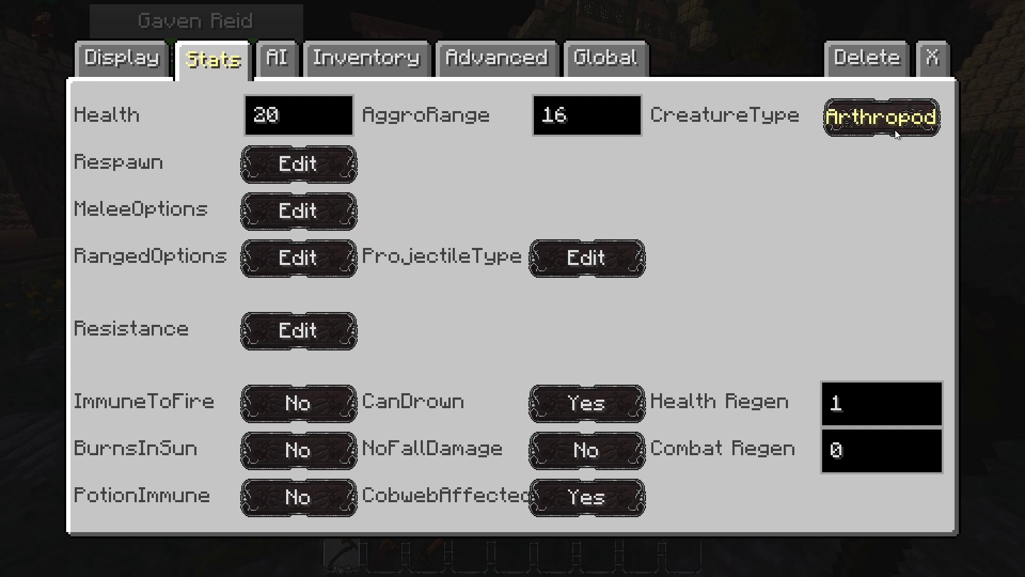
{"action": "left_click", "coordinate": [895, 132]}
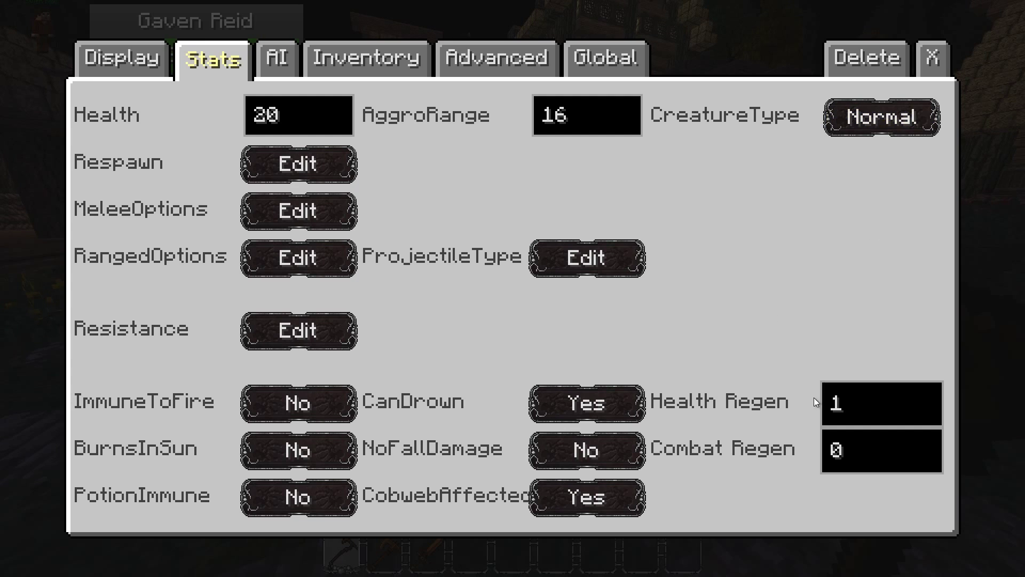
{"action": "left_click", "coordinate": [877, 450]}
On the AI page, try Panic, Retreat and Nothing, then return OnFoundEnemy to Retaliate.
{"action": "left_click", "coordinate": [281, 60]}
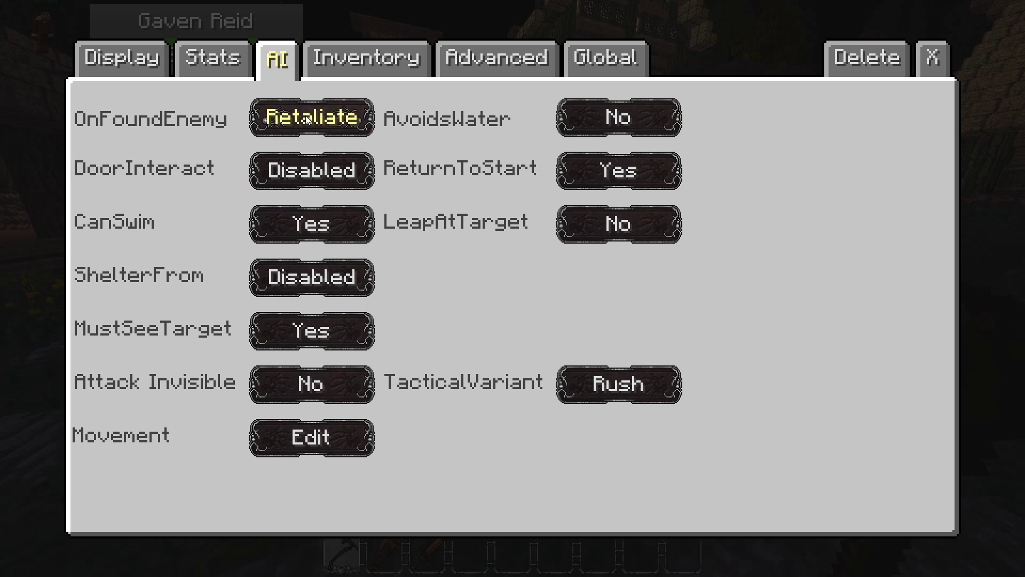
{"action": "left_click", "coordinate": [348, 123]}
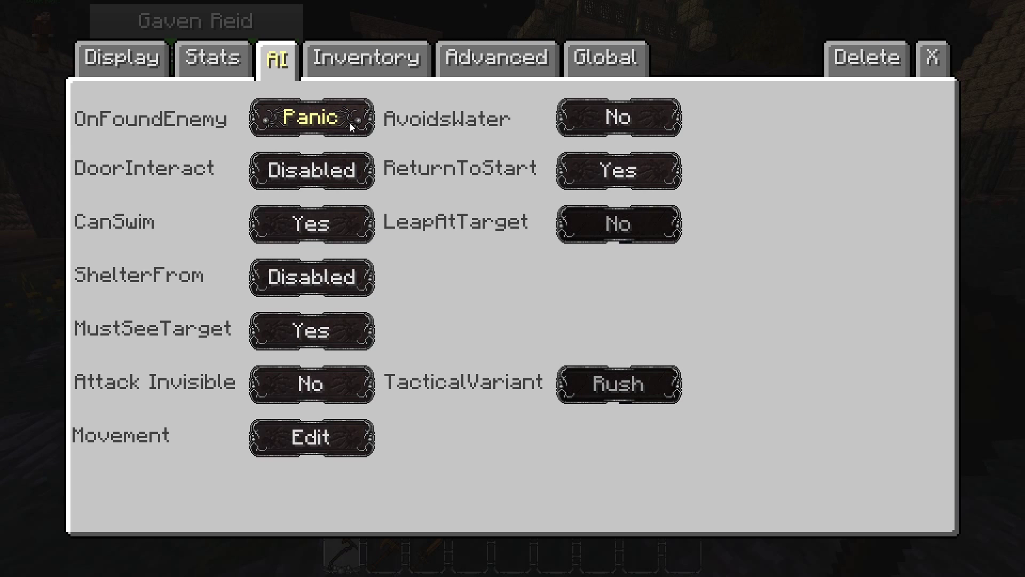
{"action": "left_click", "coordinate": [350, 123]}
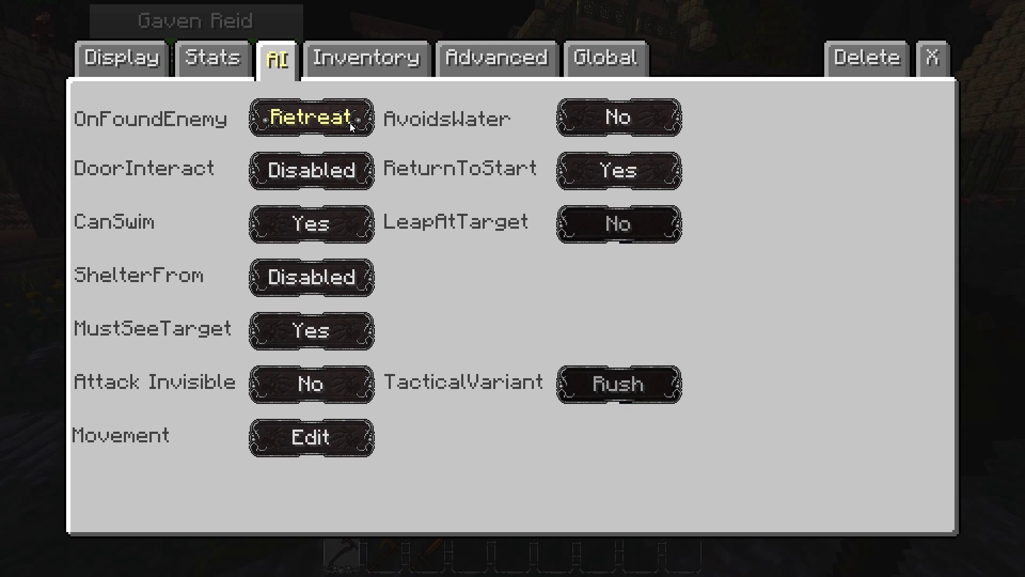
{"action": "left_click", "coordinate": [350, 122]}
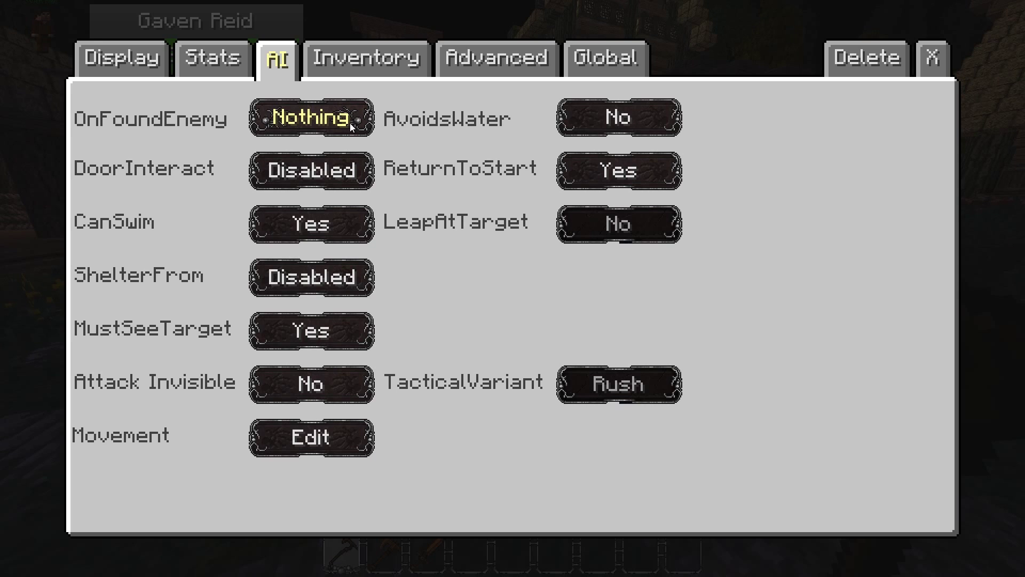
{"action": "left_click", "coordinate": [350, 123]}
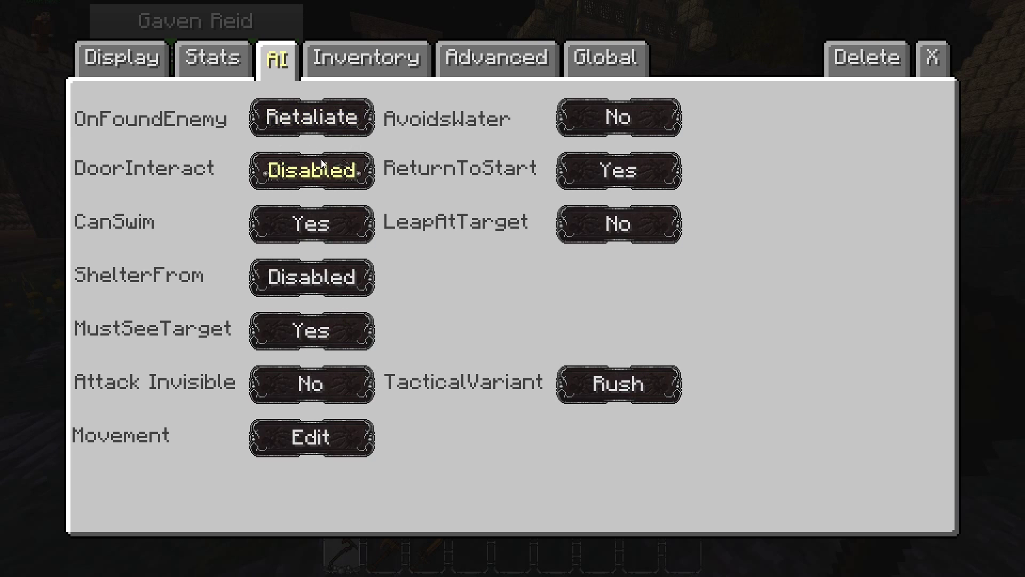
Set DoorInteract to Open and leave ShelterFrom Disabled after trying darkness and sunlight.
{"action": "left_click", "coordinate": [290, 172]}
{"action": "left_click", "coordinate": [292, 172]}
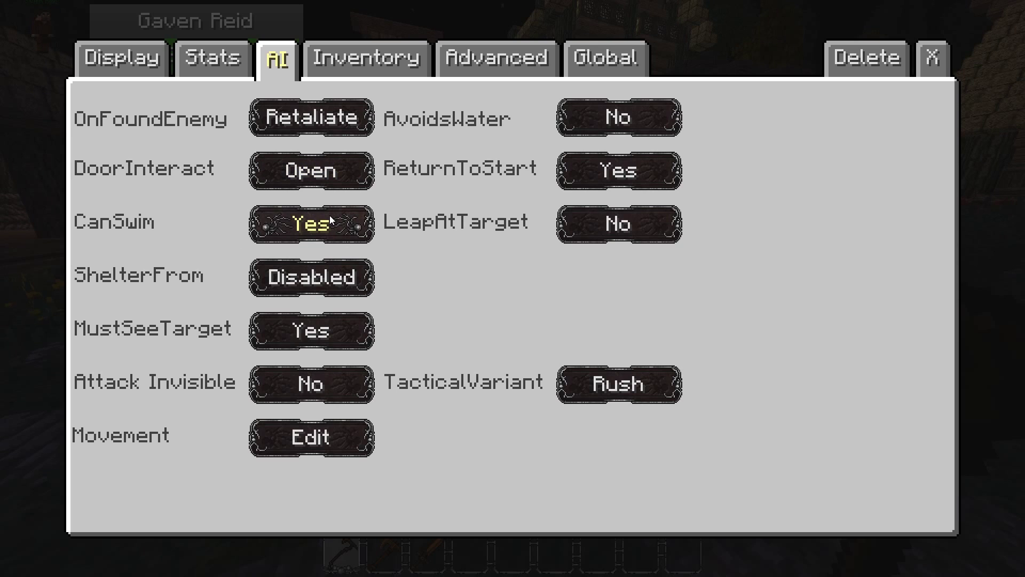
{"action": "left_click", "coordinate": [334, 280]}
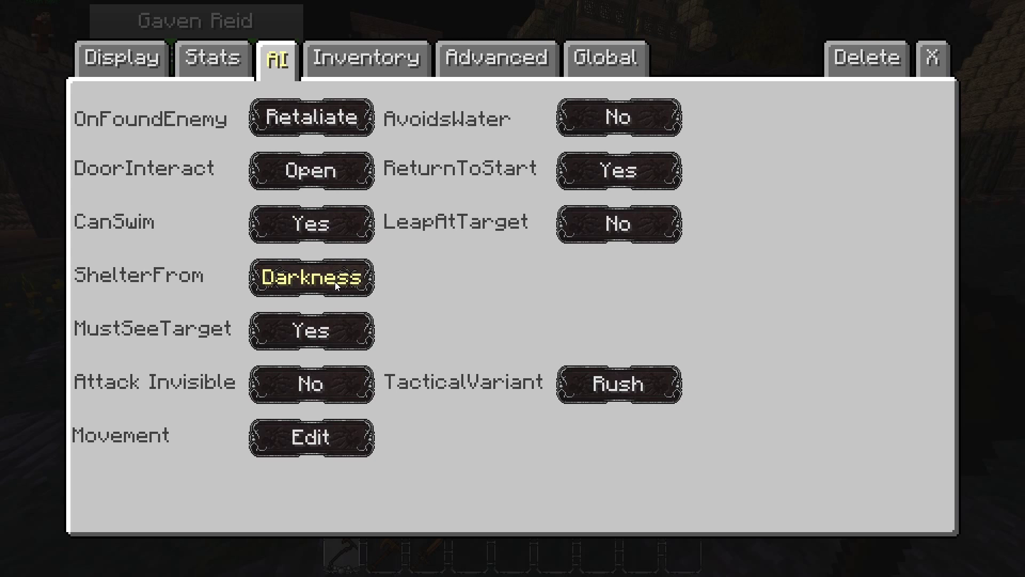
{"action": "left_click", "coordinate": [341, 282]}
{"action": "left_click", "coordinate": [341, 282]}
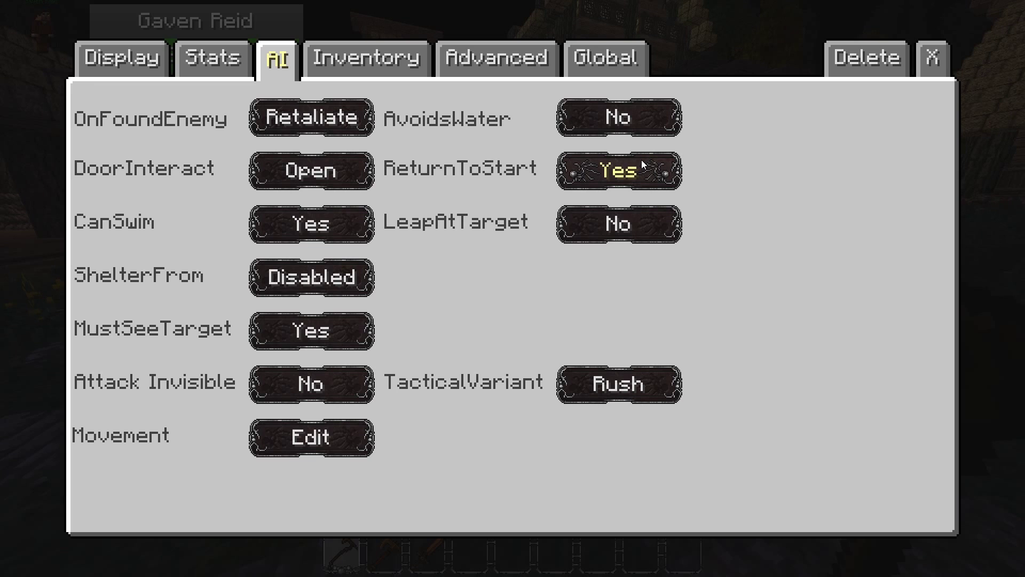
{"action": "left_click", "coordinate": [932, 57]}
{"action": "right_click", "coordinate": [514, 287]}
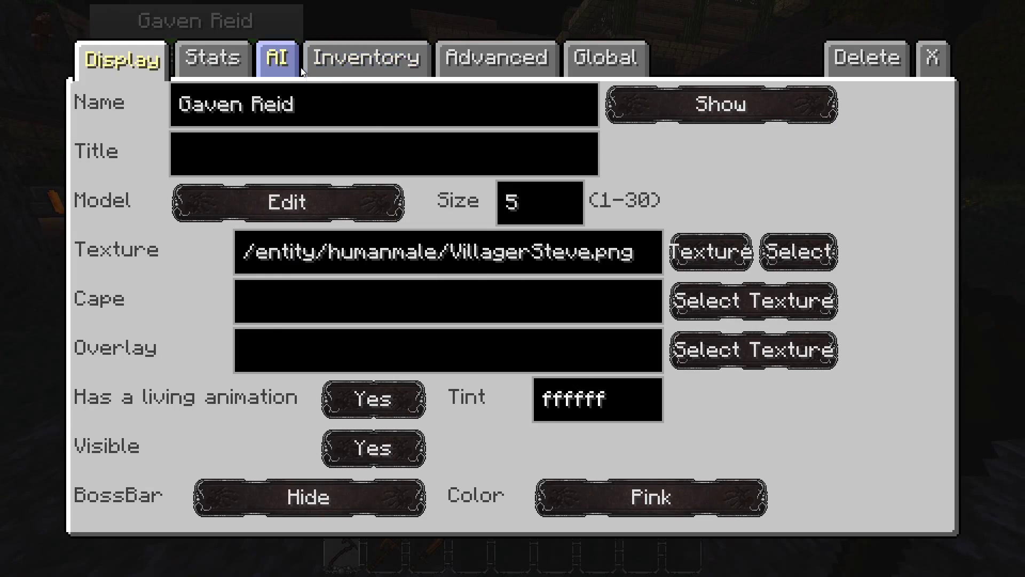
{"action": "left_click", "coordinate": [366, 59]}
{"action": "left_click", "coordinate": [272, 58]}
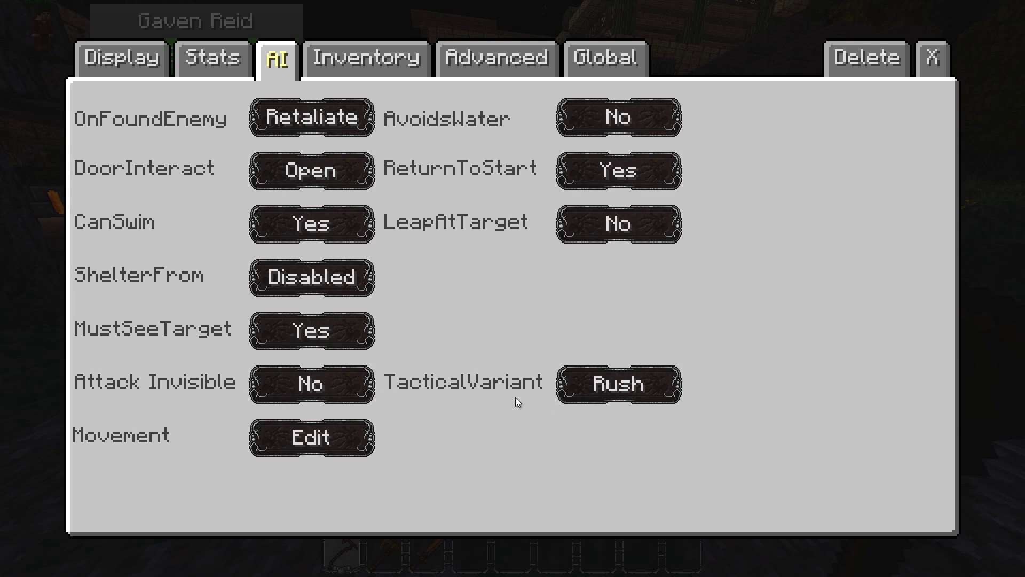
{"action": "left_click", "coordinate": [608, 395]}
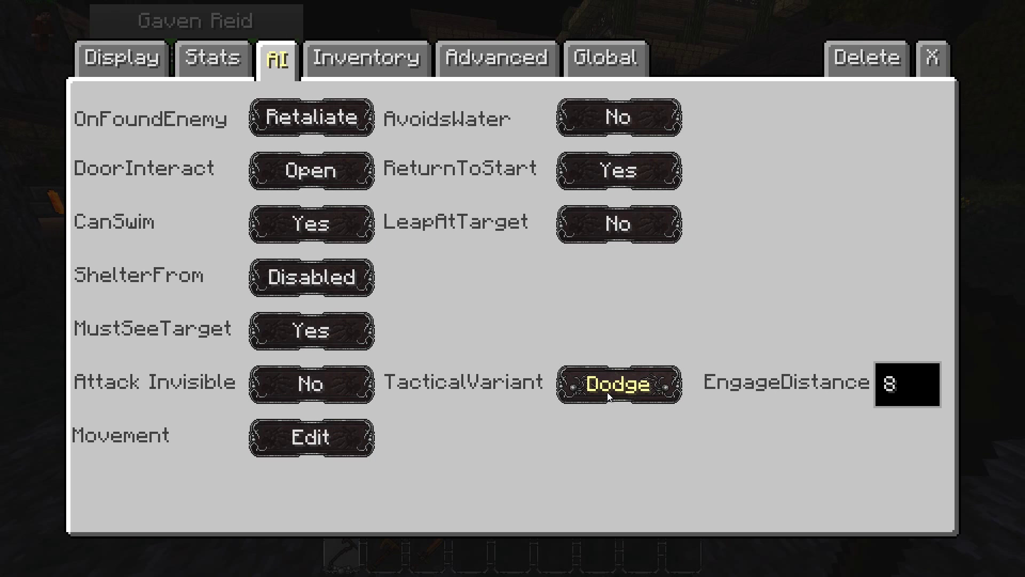
{"action": "left_click", "coordinate": [607, 391]}
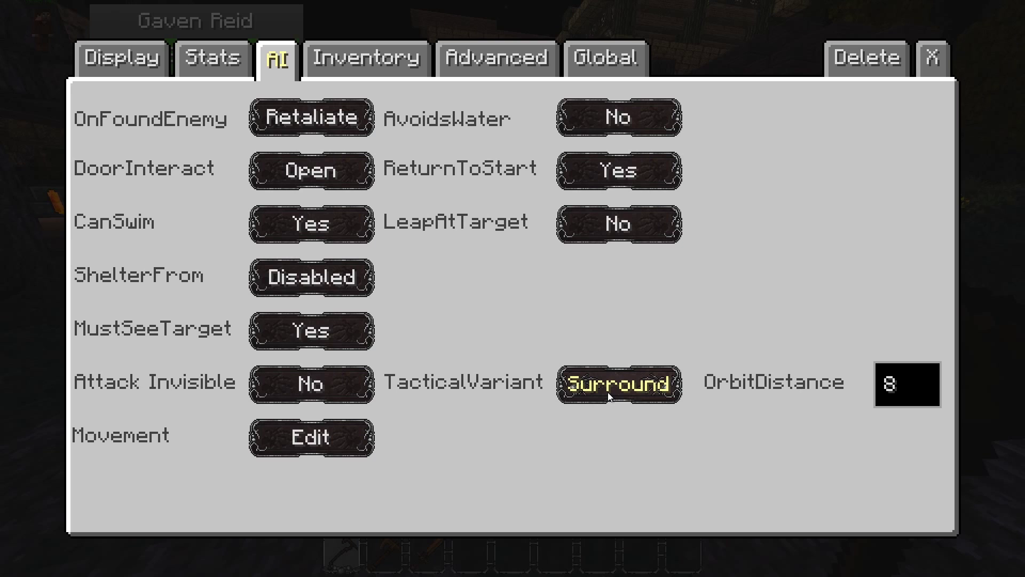
{"action": "left_click", "coordinate": [608, 392]}
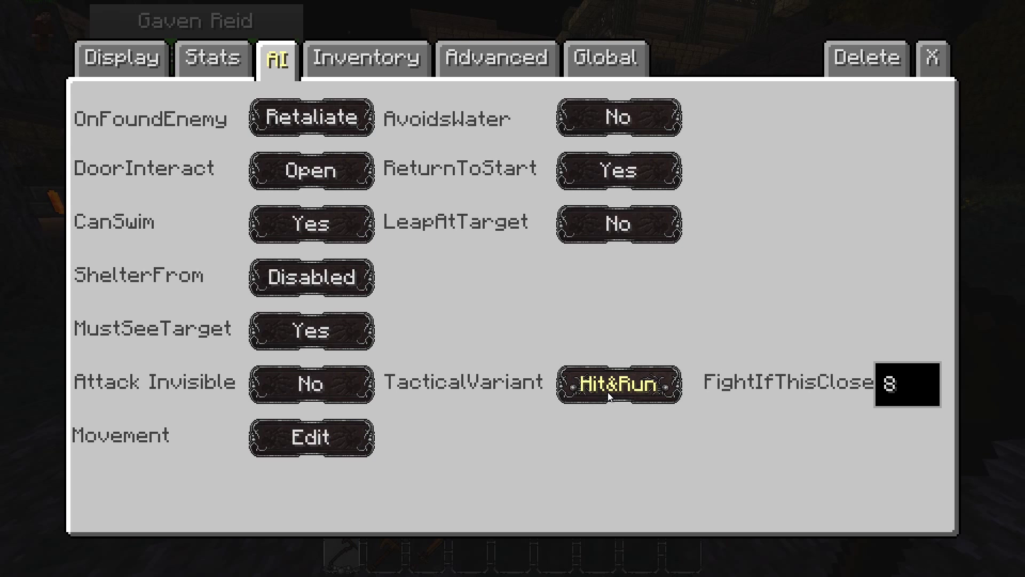
{"action": "left_click", "coordinate": [607, 392]}
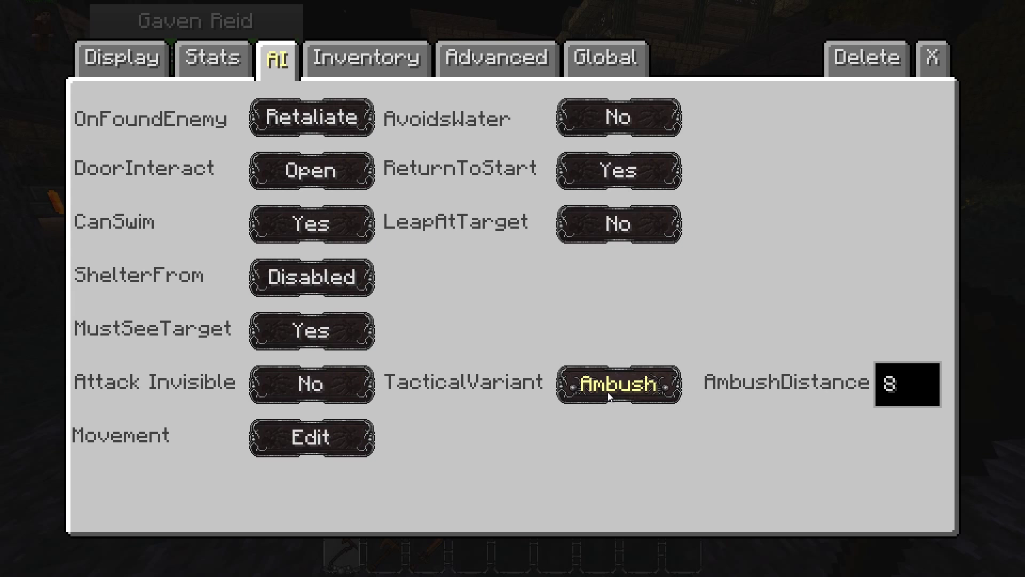
{"action": "left_click", "coordinate": [607, 392]}
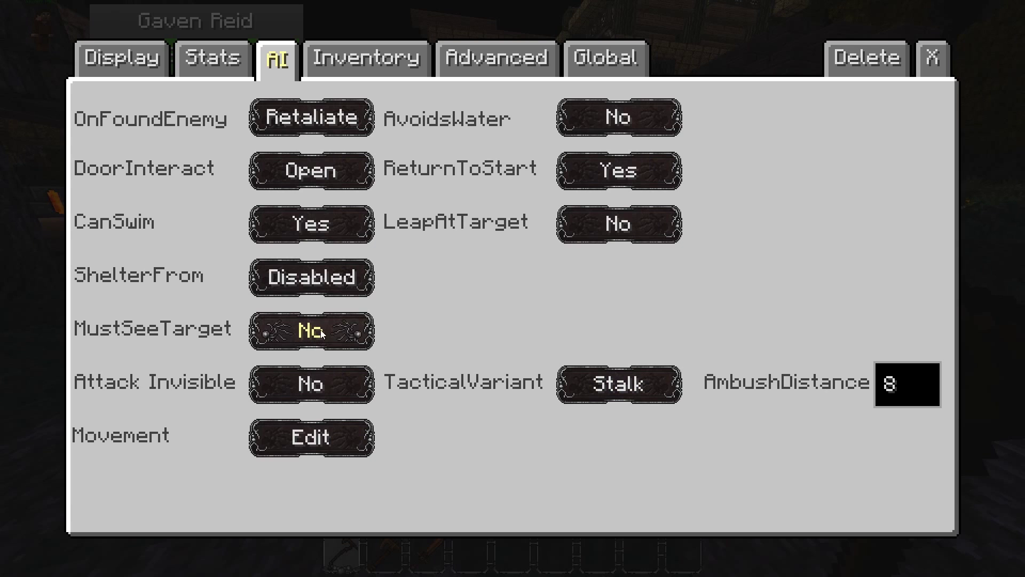
{"action": "left_click", "coordinate": [604, 382]}
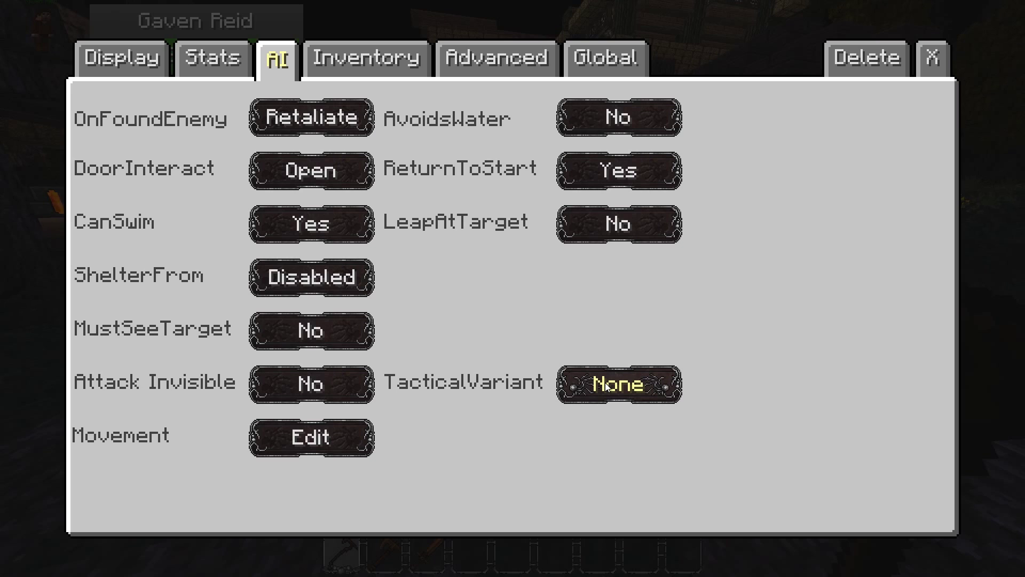
{"action": "left_click", "coordinate": [651, 385]}
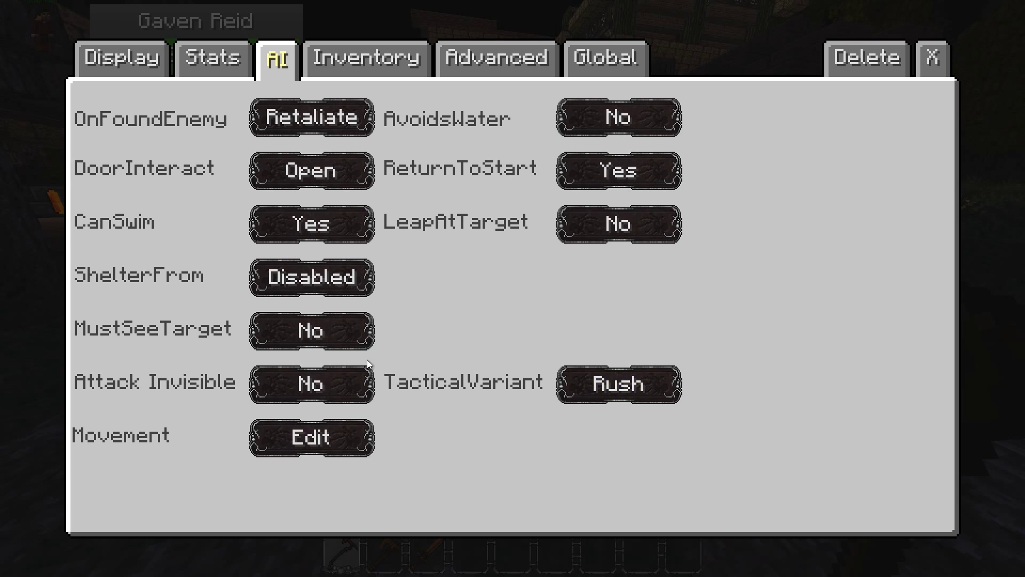
{"action": "left_click", "coordinate": [354, 335]}
Set the moving type to Wandering after trying Moving Path and Standing.
{"action": "left_click", "coordinate": [289, 447]}
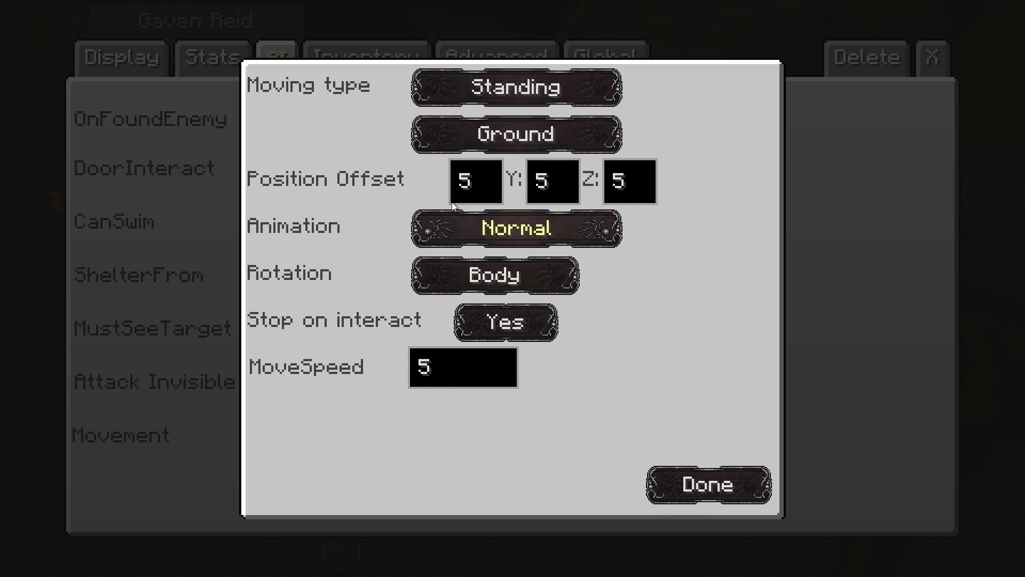
{"action": "left_click", "coordinate": [450, 87]}
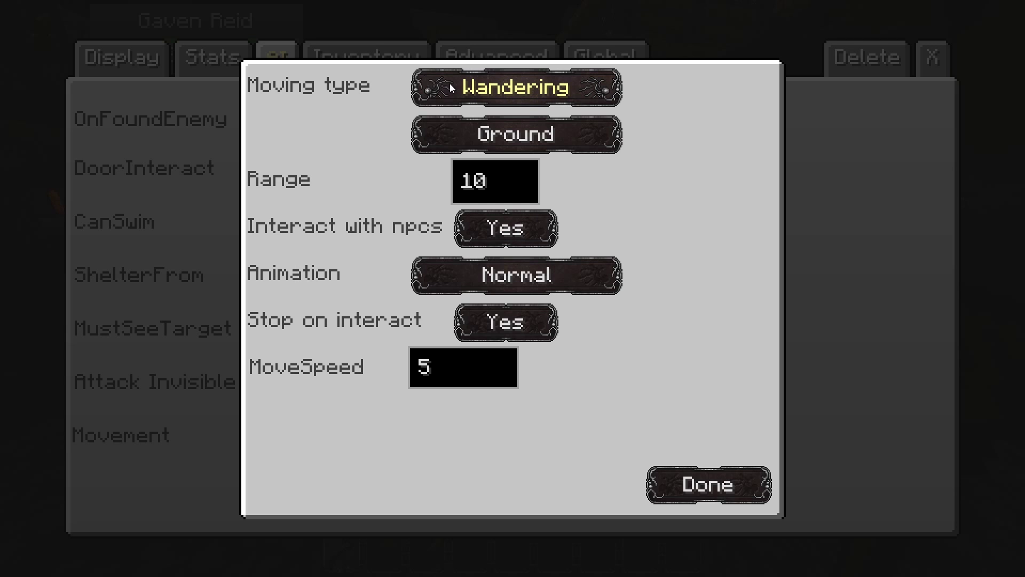
{"action": "left_click", "coordinate": [449, 84]}
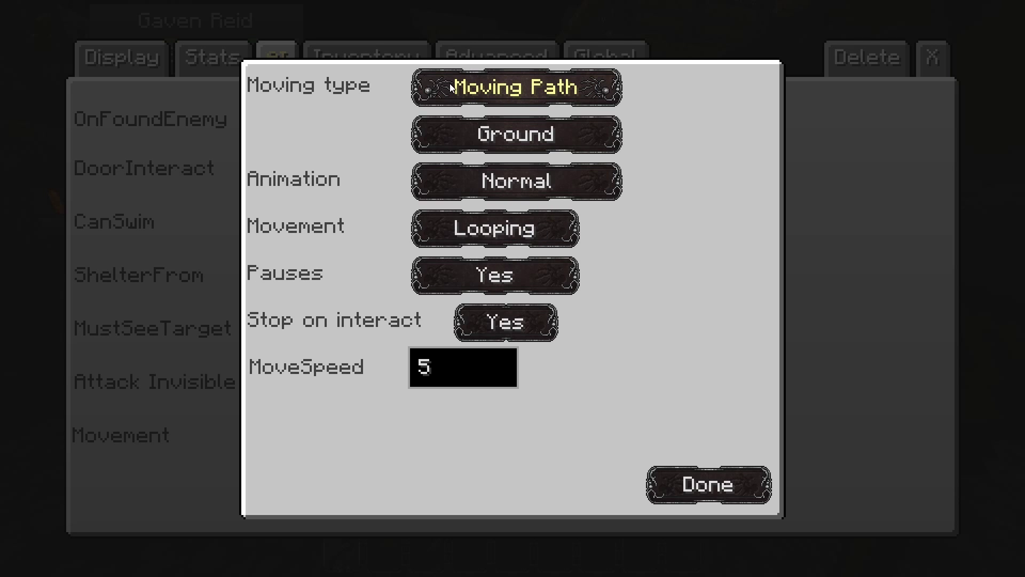
{"action": "left_click", "coordinate": [450, 84]}
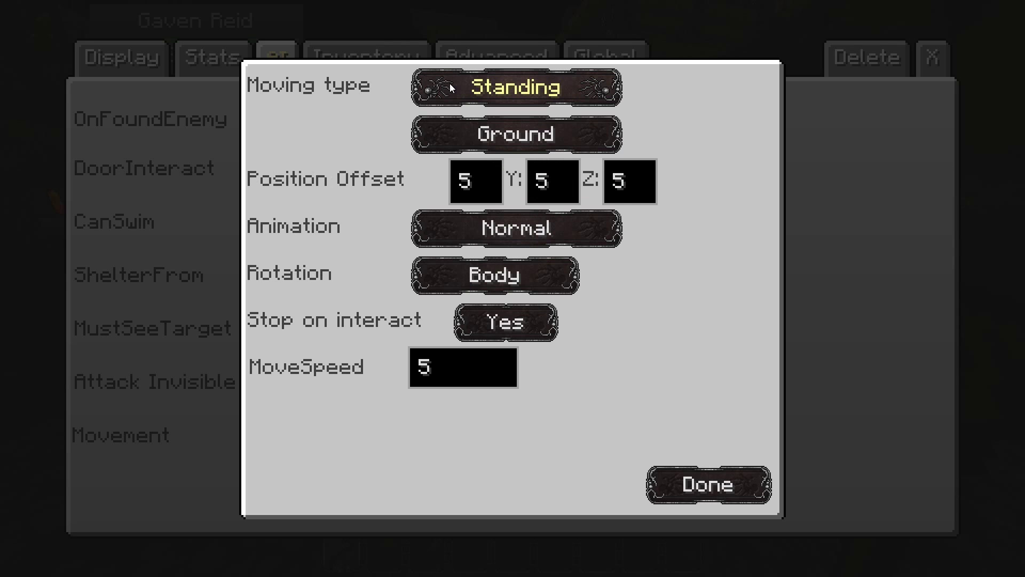
{"action": "left_click", "coordinate": [450, 83]}
{"action": "left_click", "coordinate": [449, 84]}
{"action": "right_click", "coordinate": [450, 84]}
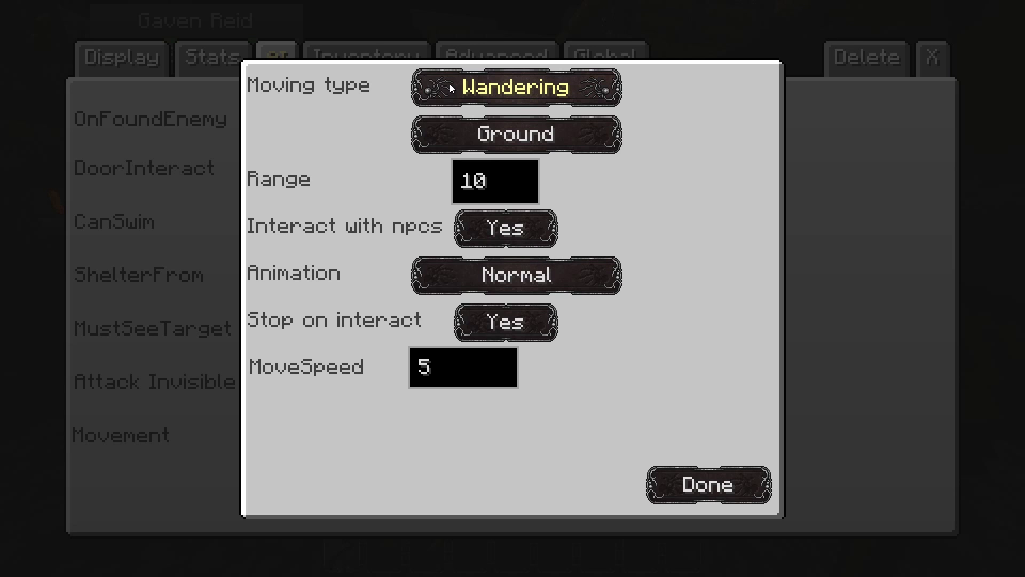
Keep Ground movement instead of flying, and edit the wander Range field (10).
{"action": "left_click", "coordinate": [558, 138]}
{"action": "left_click", "coordinate": [559, 139]}
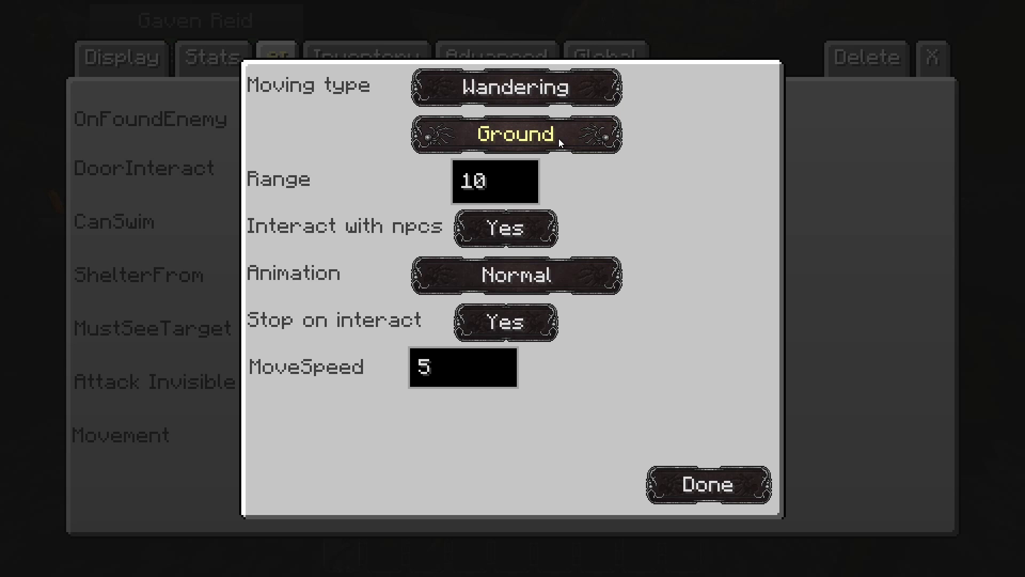
{"action": "left_click", "coordinate": [558, 139]}
{"action": "left_click", "coordinate": [559, 139]}
{"action": "left_click", "coordinate": [513, 185]}
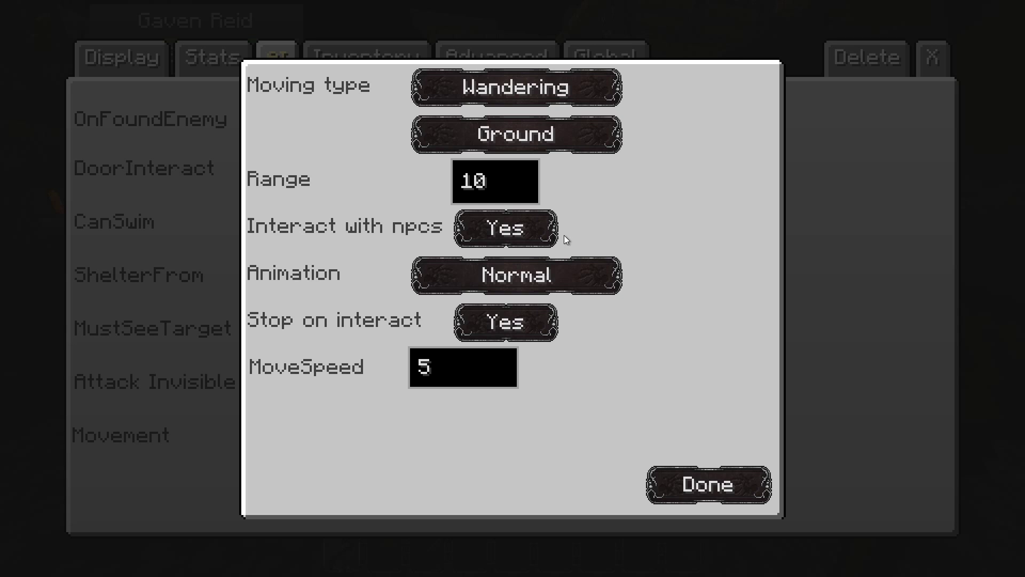
Try the Sneaking, Aiming, Dancing, Crawling and Hugging animations, then return to Normal.
{"action": "left_click", "coordinate": [575, 268]}
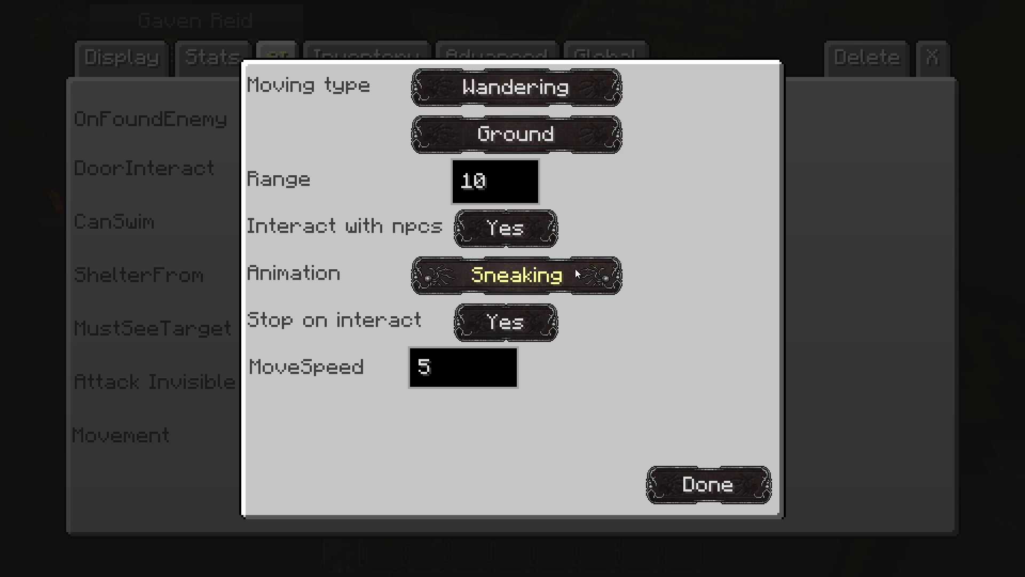
{"action": "left_click", "coordinate": [575, 268]}
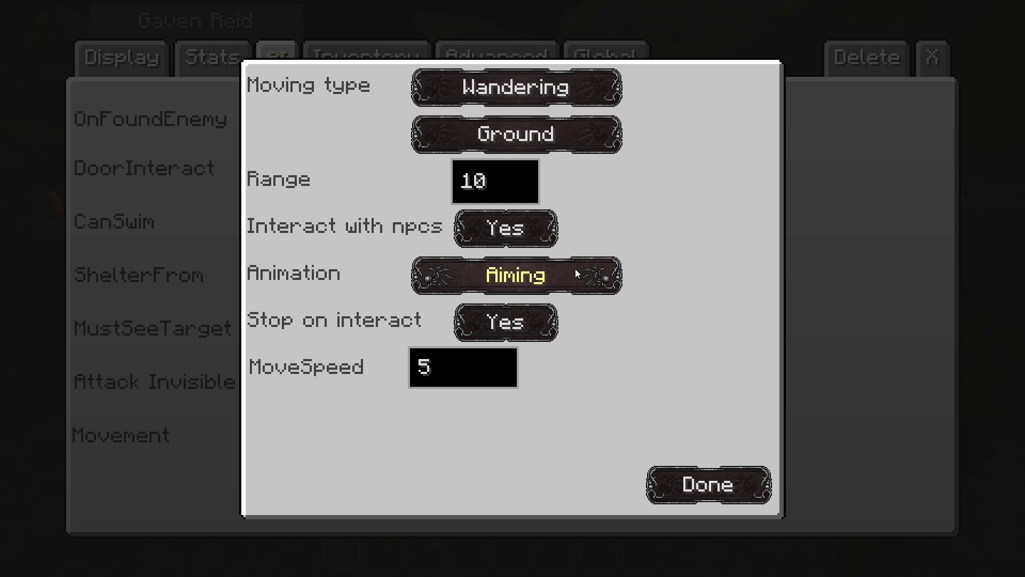
{"action": "left_click", "coordinate": [575, 268]}
{"action": "left_click", "coordinate": [575, 268]}
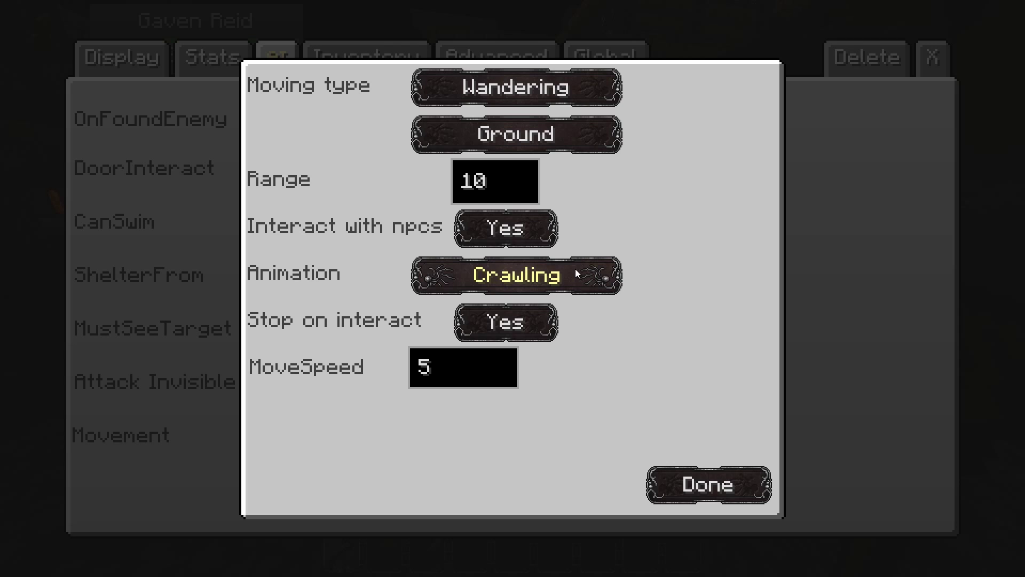
{"action": "left_click", "coordinate": [575, 268]}
{"action": "left_click", "coordinate": [575, 268]}
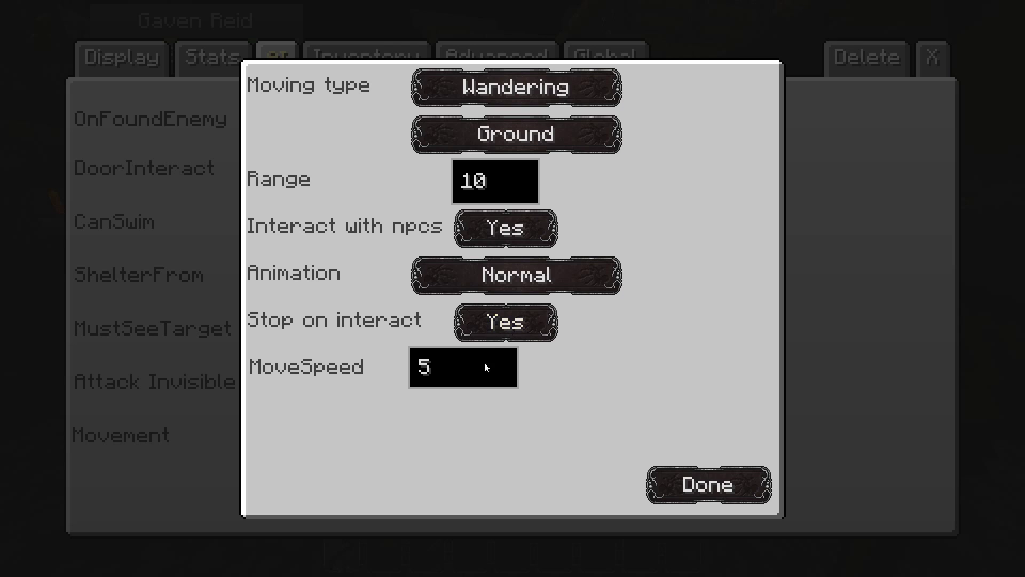
Try the Moving Path type and Backtracking, then set path movement back to Looping.
{"action": "left_click", "coordinate": [526, 75]}
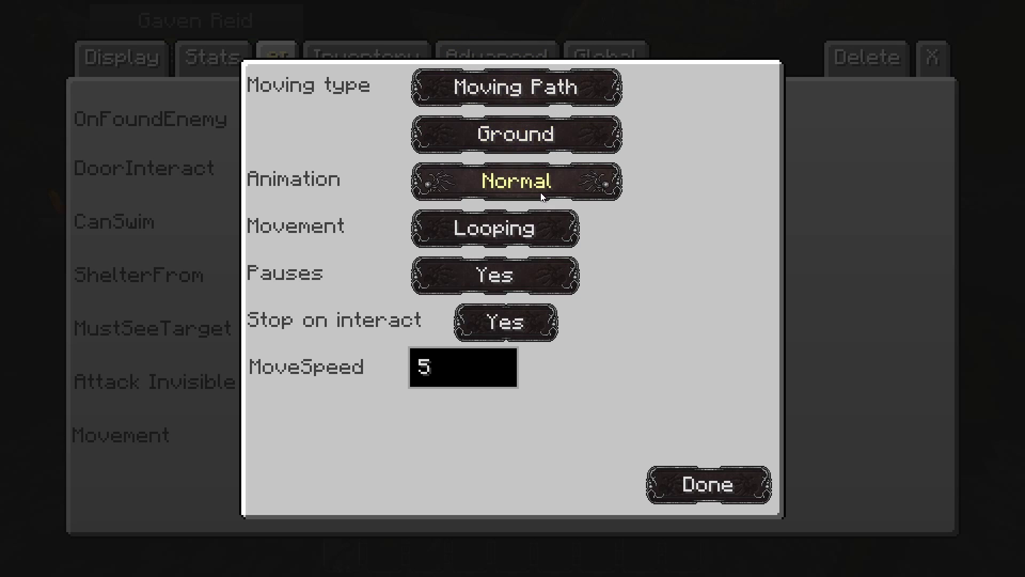
{"action": "left_click", "coordinate": [547, 244]}
{"action": "left_click", "coordinate": [547, 244]}
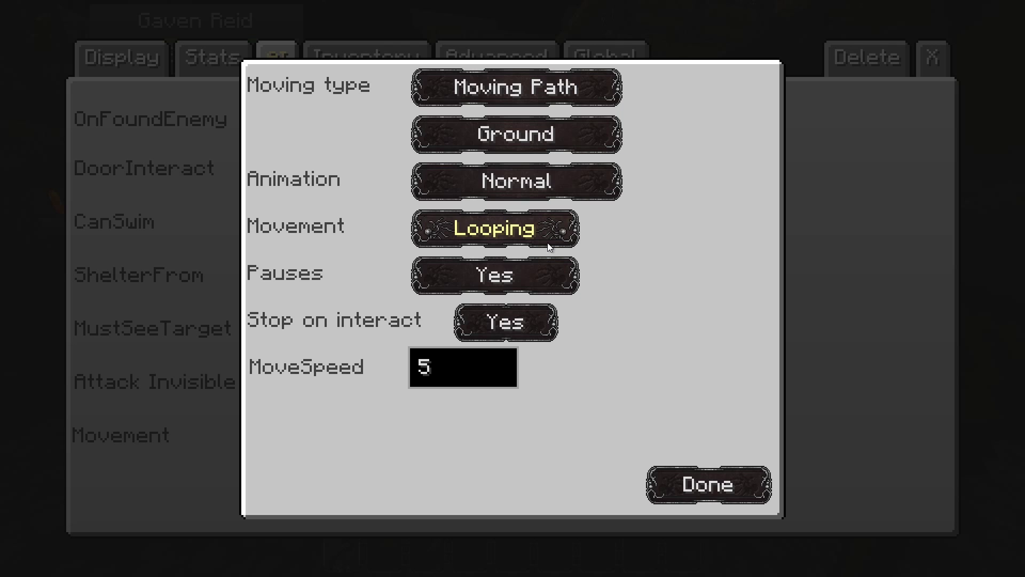
{"action": "left_click", "coordinate": [548, 244]}
{"action": "left_click", "coordinate": [548, 244]}
{"action": "left_click", "coordinate": [549, 247]}
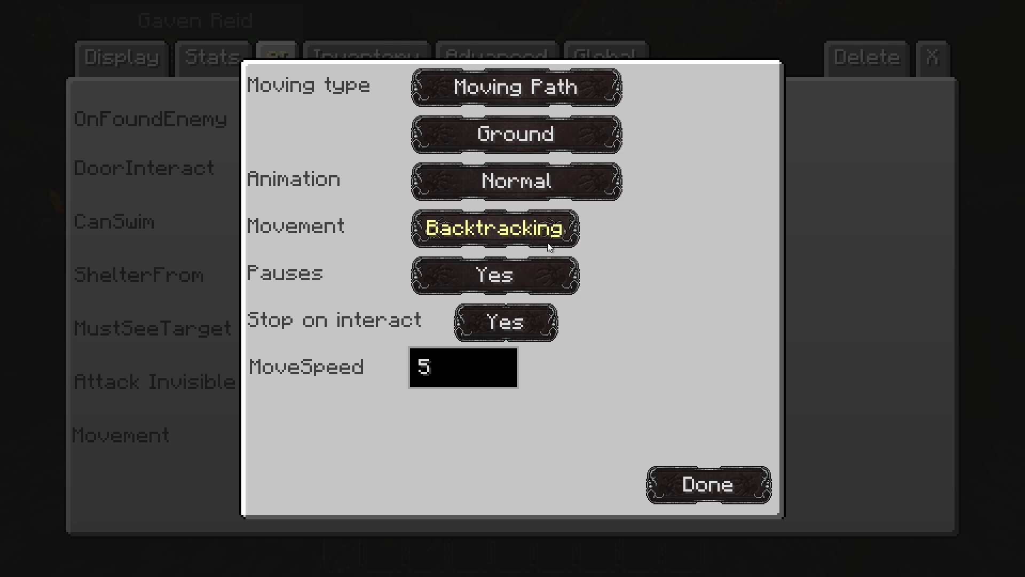
{"action": "left_click", "coordinate": [547, 242]}
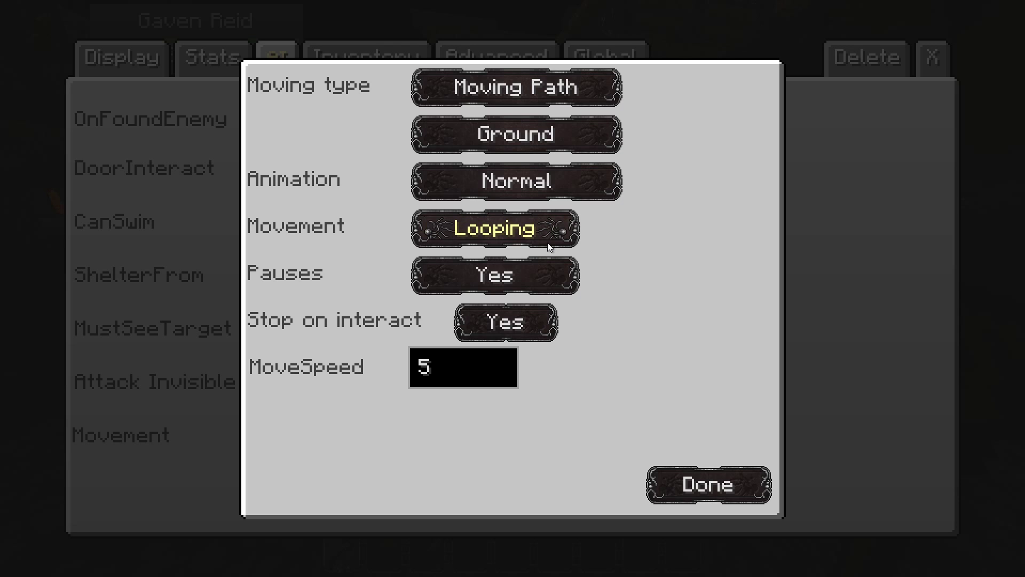
Keep path pauses on, restore the Wandering moving type and confirm the movement settings.
{"action": "left_click", "coordinate": [553, 273]}
{"action": "left_click", "coordinate": [553, 274]}
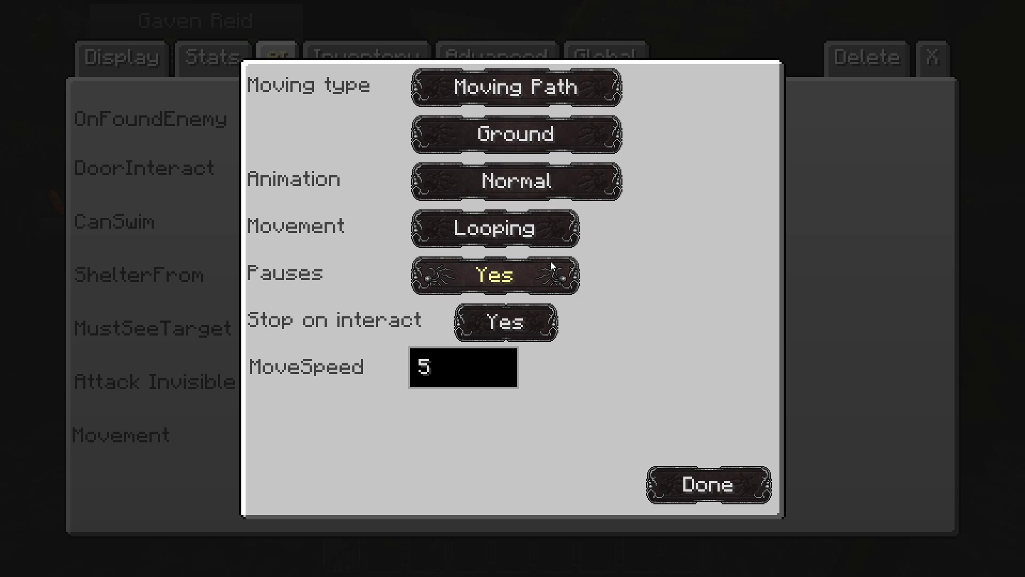
{"action": "left_click", "coordinate": [550, 85]}
{"action": "left_click", "coordinate": [549, 85]}
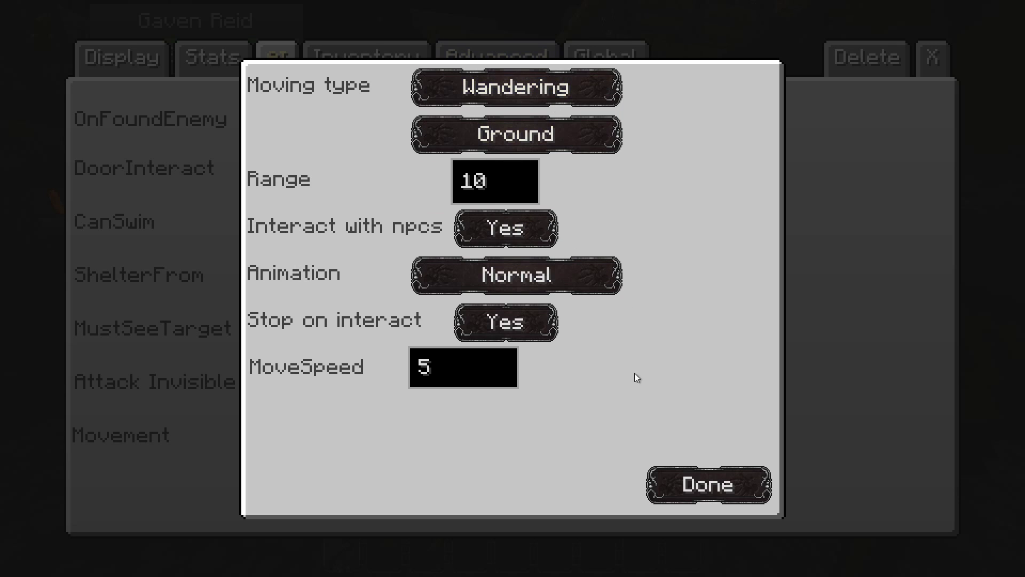
{"action": "left_click", "coordinate": [701, 495]}
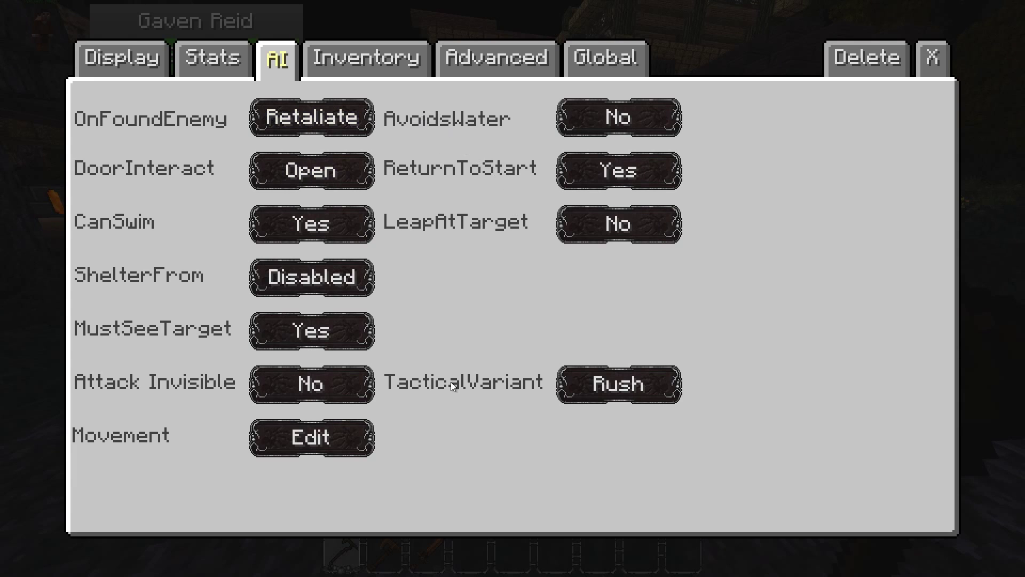
On the Inventory page, equip the second Warglaive bow in the NPC's main-hand slot.
{"action": "left_click", "coordinate": [350, 68]}
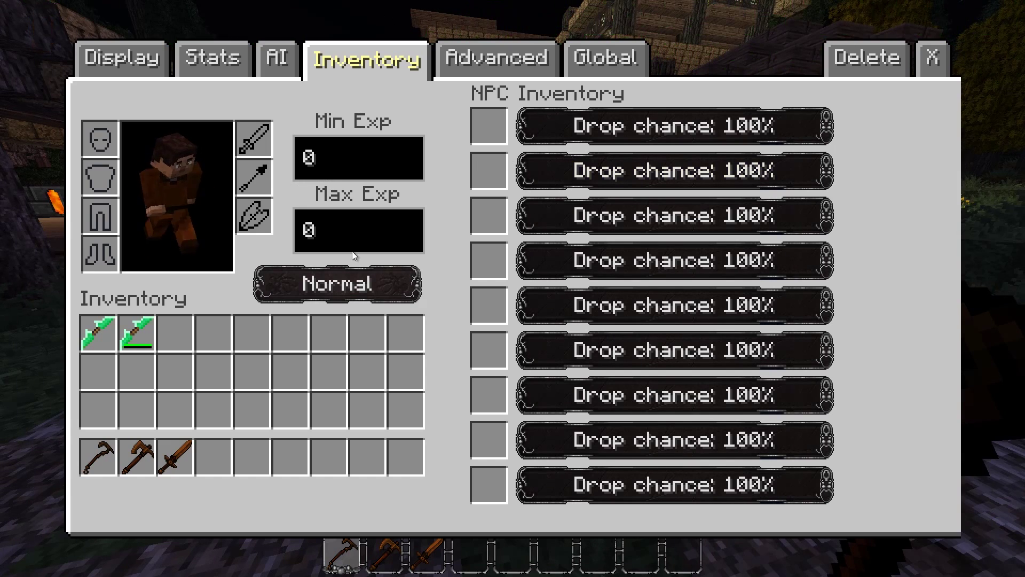
{"action": "left_click", "coordinate": [123, 330]}
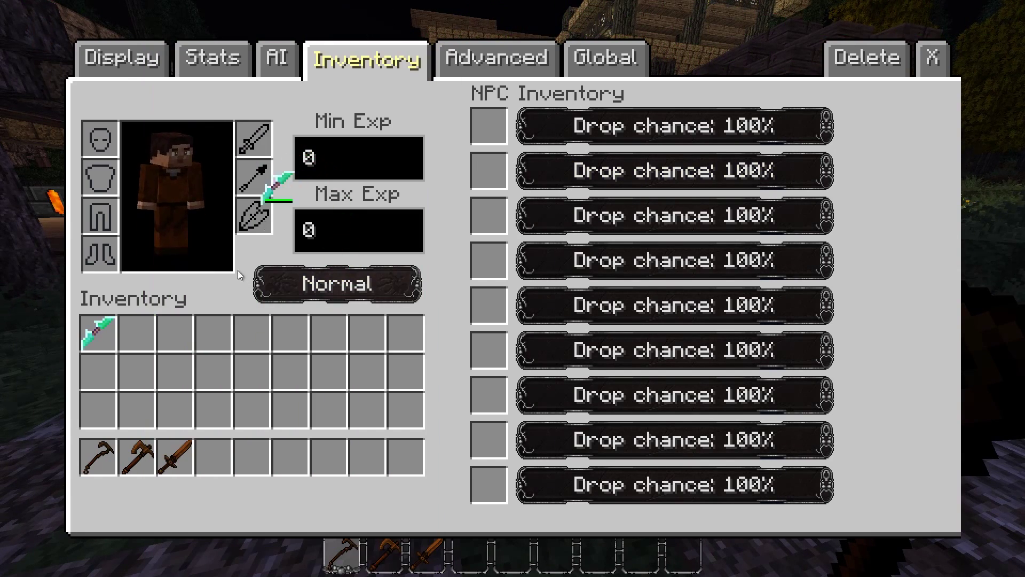
{"action": "left_click", "coordinate": [141, 334]}
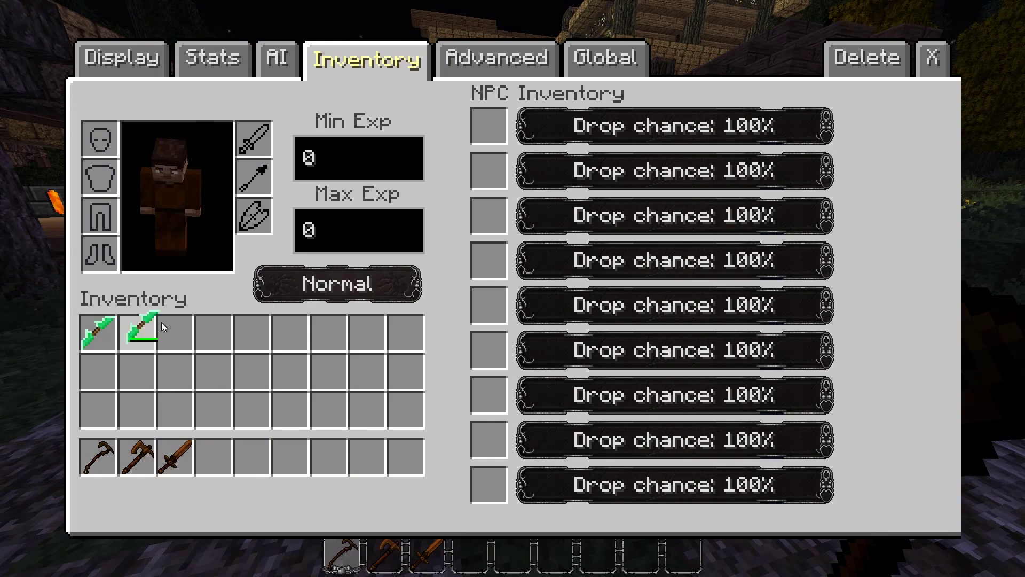
{"action": "left_click", "coordinate": [139, 331]}
{"action": "left_click", "coordinate": [254, 139]}
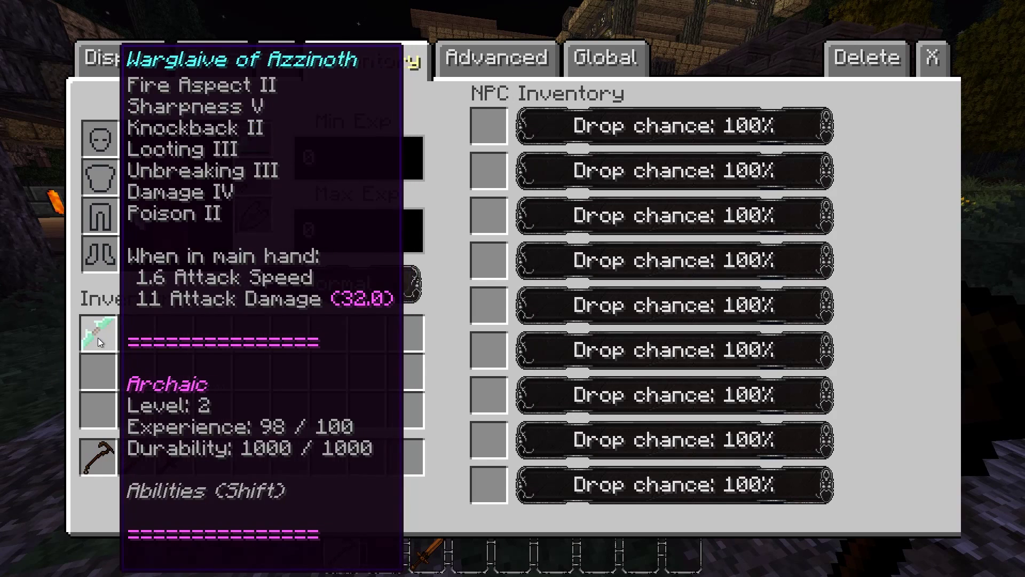
Return both Warglaives to inventory slots 1 and 2, leaving the NPC's hands empty.
{"action": "left_click", "coordinate": [98, 337]}
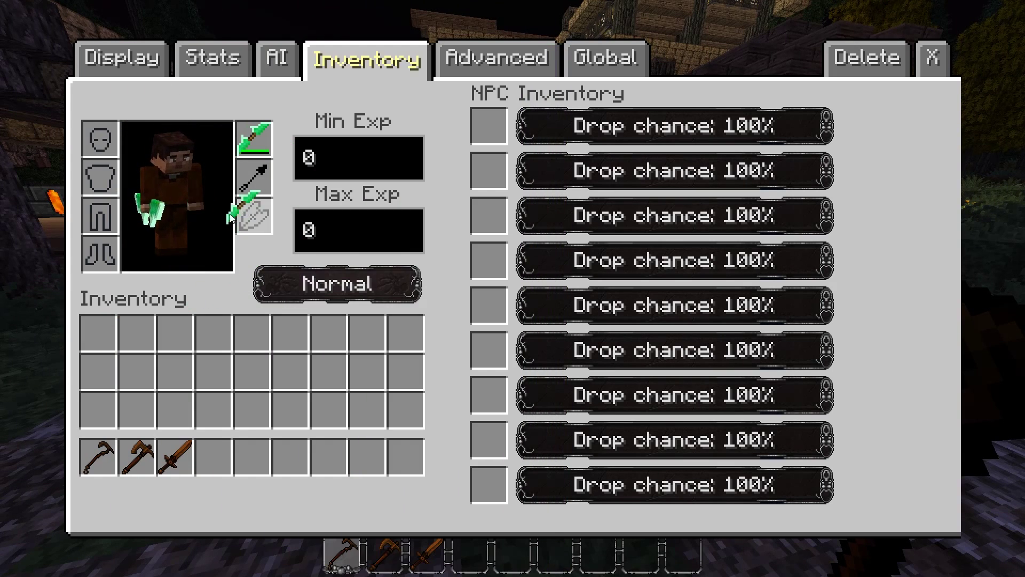
{"action": "left_click", "coordinate": [98, 333]}
{"action": "left_click", "coordinate": [254, 139]}
{"action": "left_click", "coordinate": [136, 334]}
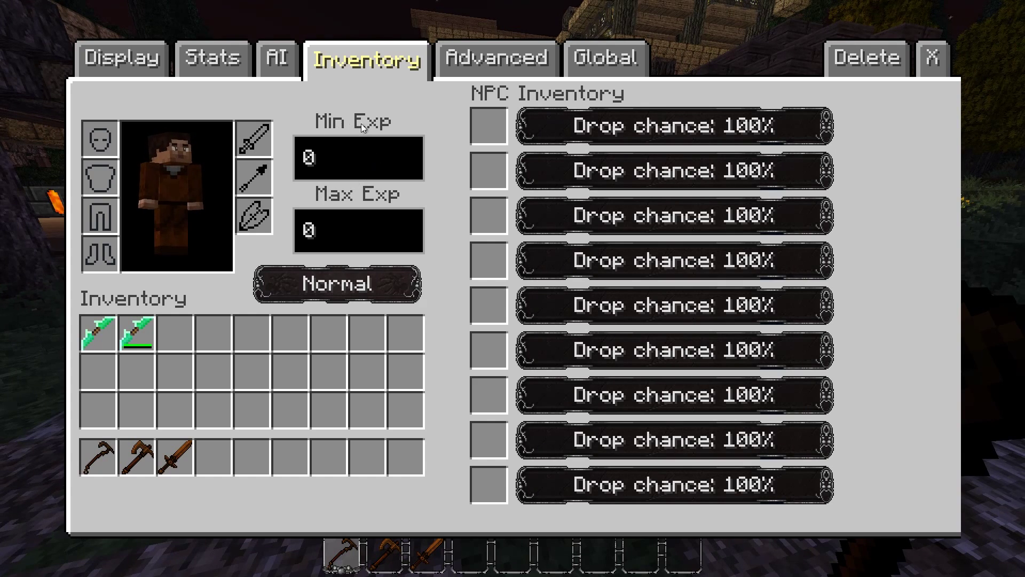
{"action": "left_click", "coordinate": [373, 159]}
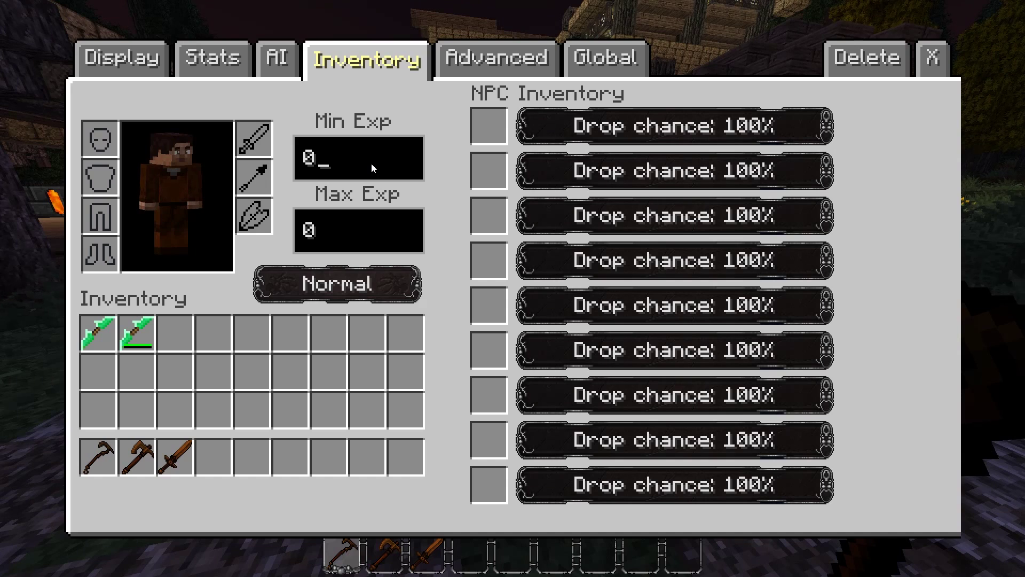
{"action": "left_click", "coordinate": [357, 233]}
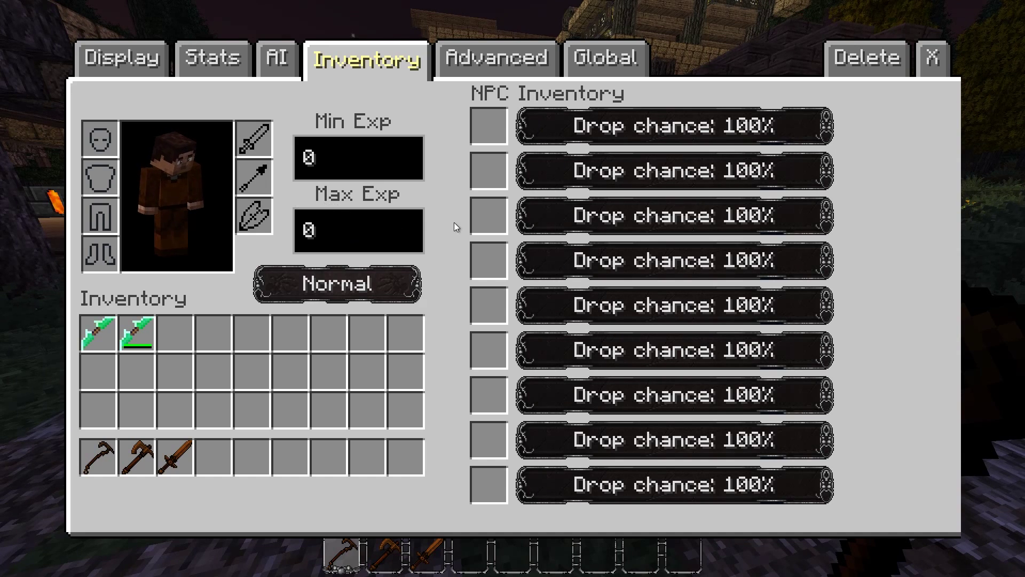
{"action": "left_click", "coordinate": [399, 281]}
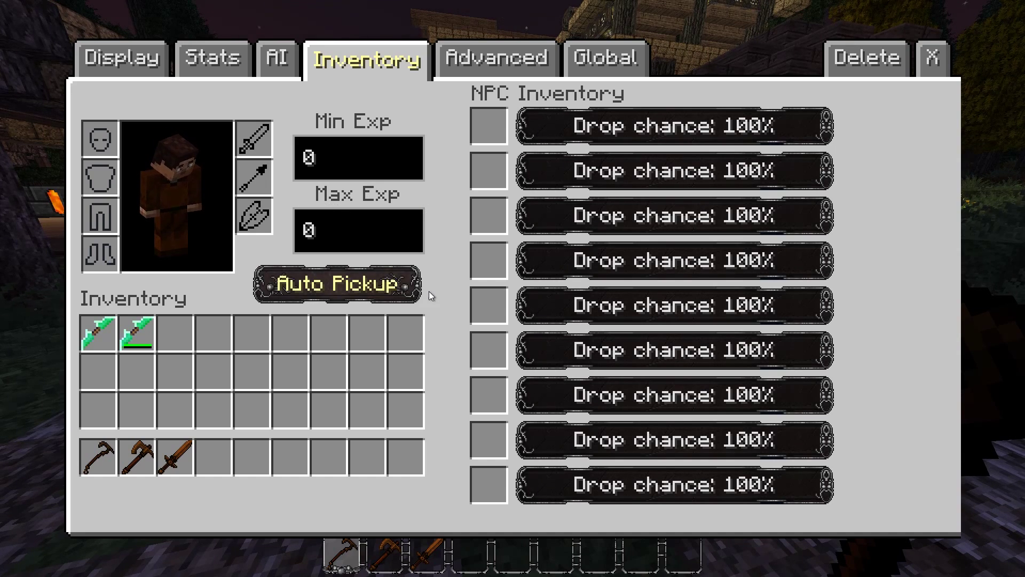
{"action": "left_click", "coordinate": [402, 286]}
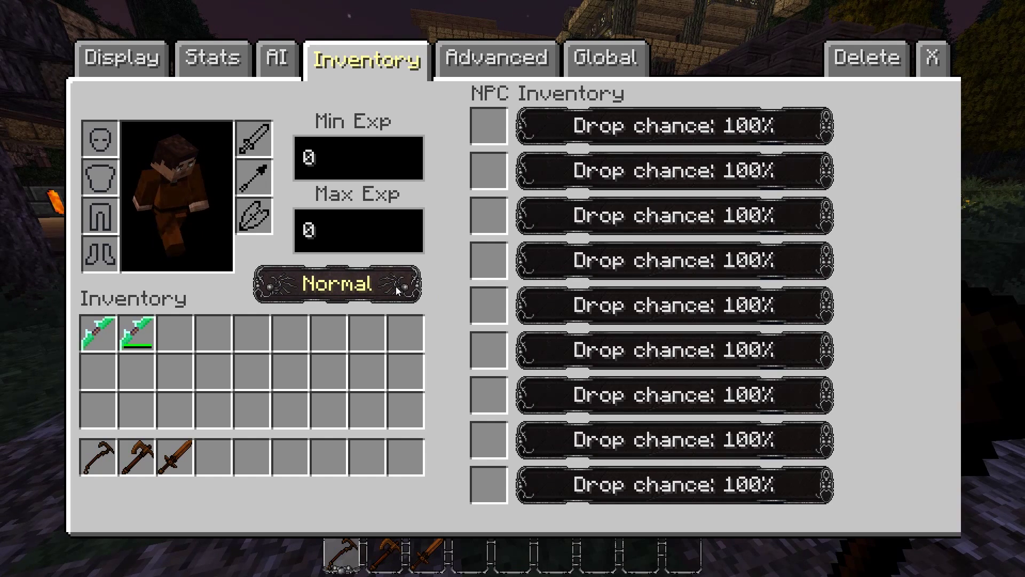
{"action": "left_click", "coordinate": [642, 125]}
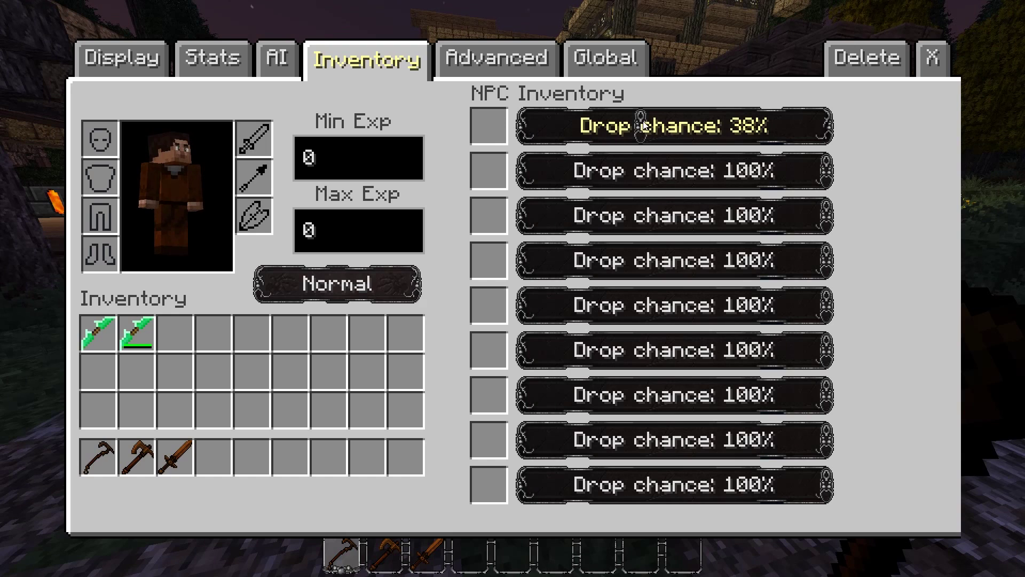
{"action": "left_click_drag", "start_coordinate": [644, 126], "coordinate": [833, 126]}
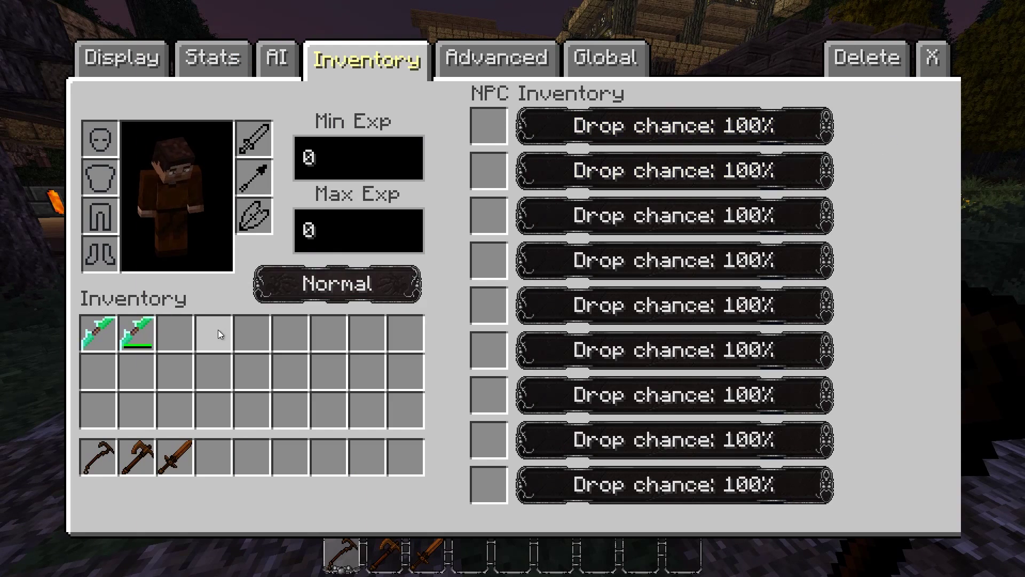
{"action": "left_click", "coordinate": [131, 328]}
{"action": "left_click", "coordinate": [489, 126]}
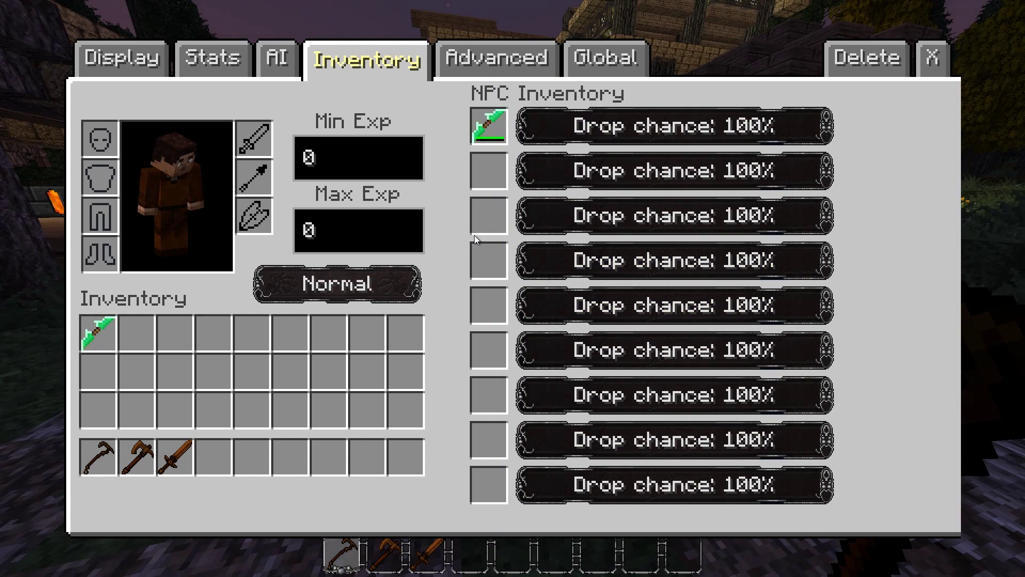
{"action": "left_click", "coordinate": [490, 126], "text": "shift"}
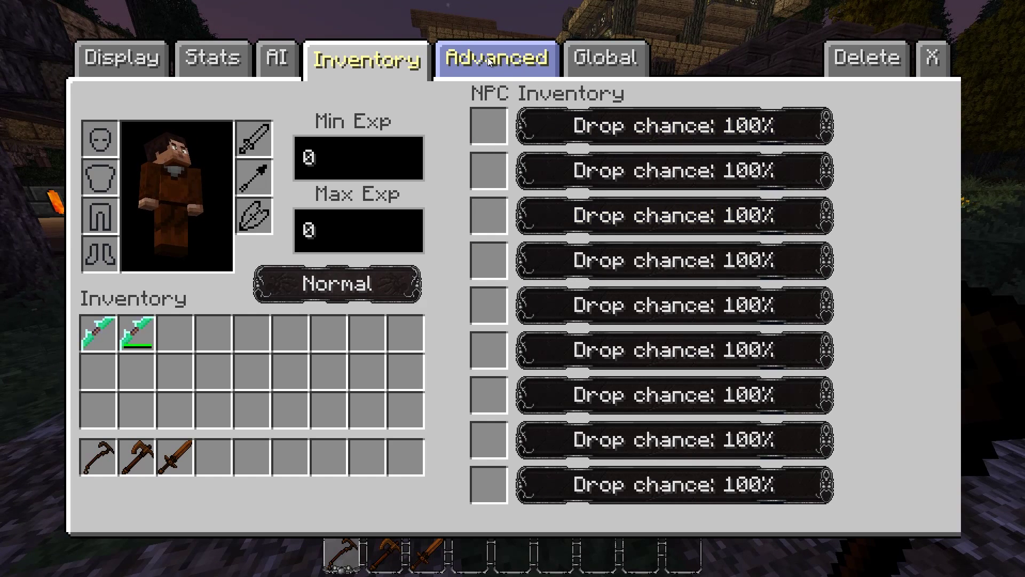